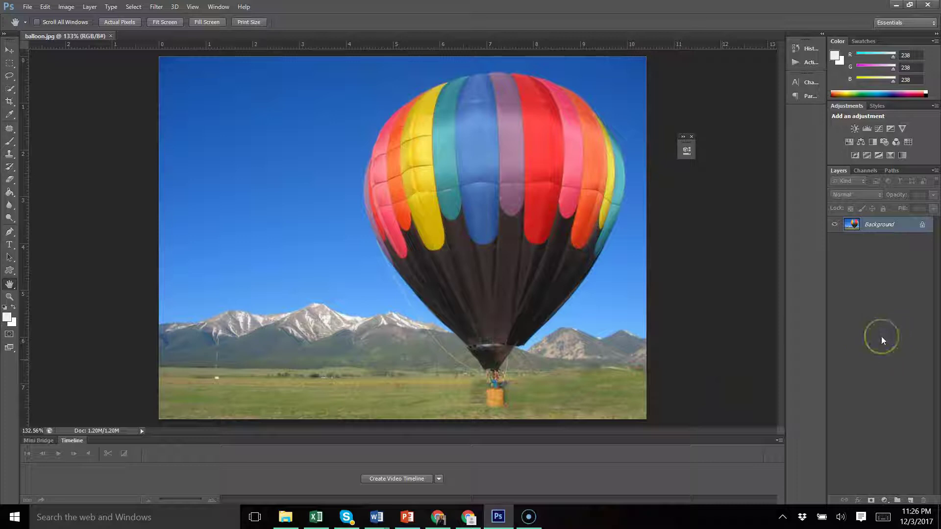
# Duplicate the balloon photo's Background layer and add a new empty layer above the copy
pyautogui.hotkey('ctrl', 'j')
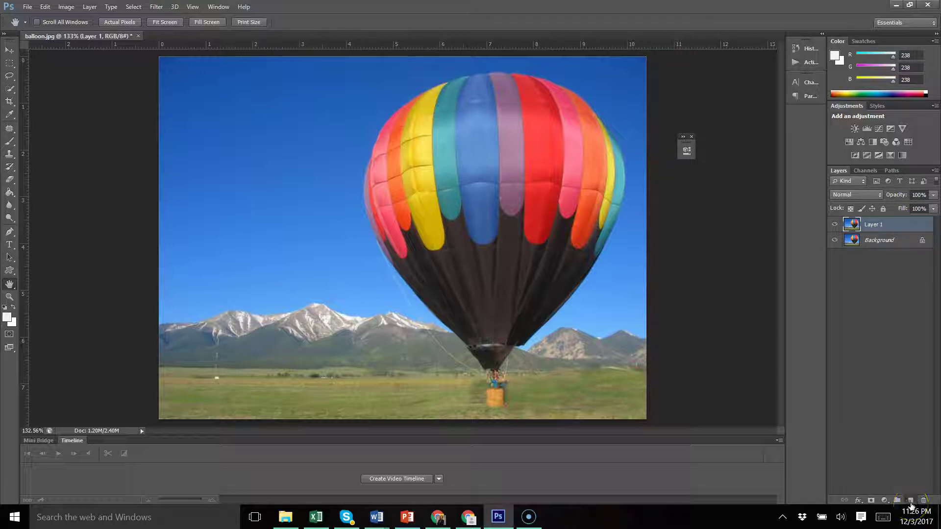
pyautogui.click(911, 500)
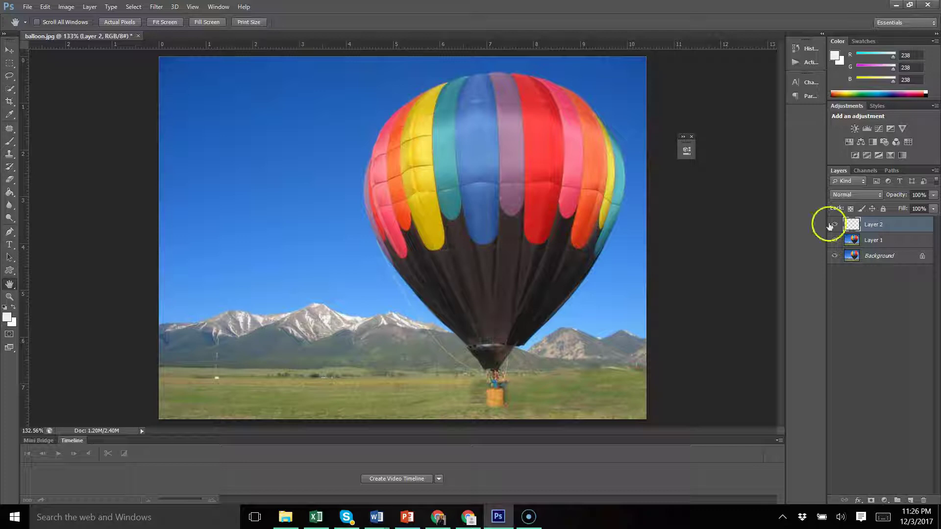
# Try selecting the balloon's purple stripe with Color Range, testing fuzziness values of 135 and 20
pyautogui.click(135, 7)
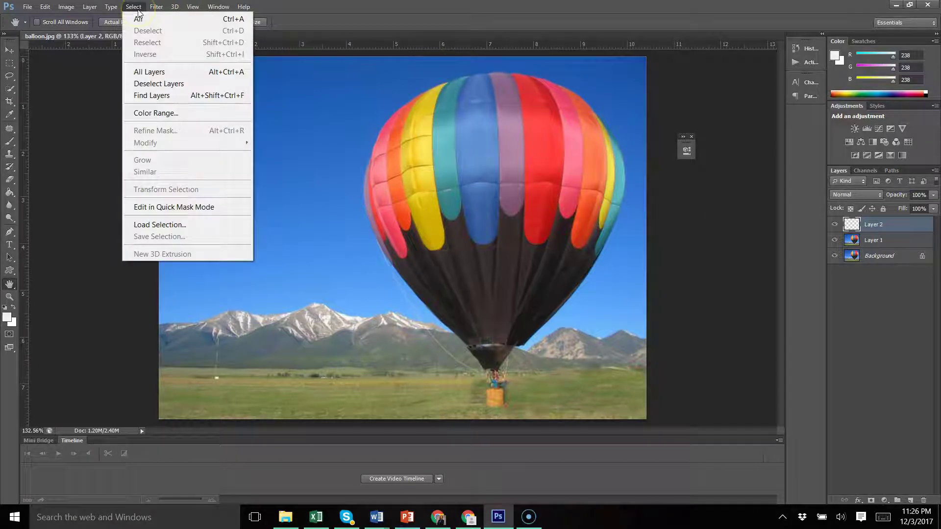
pyautogui.click(166, 113)
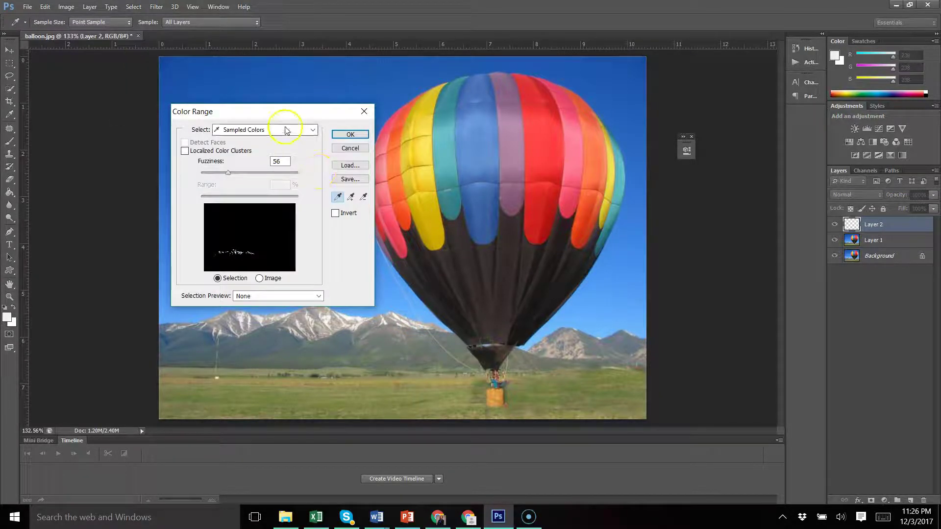
pyautogui.moveTo(274, 117); pyautogui.dragTo(237, 80)
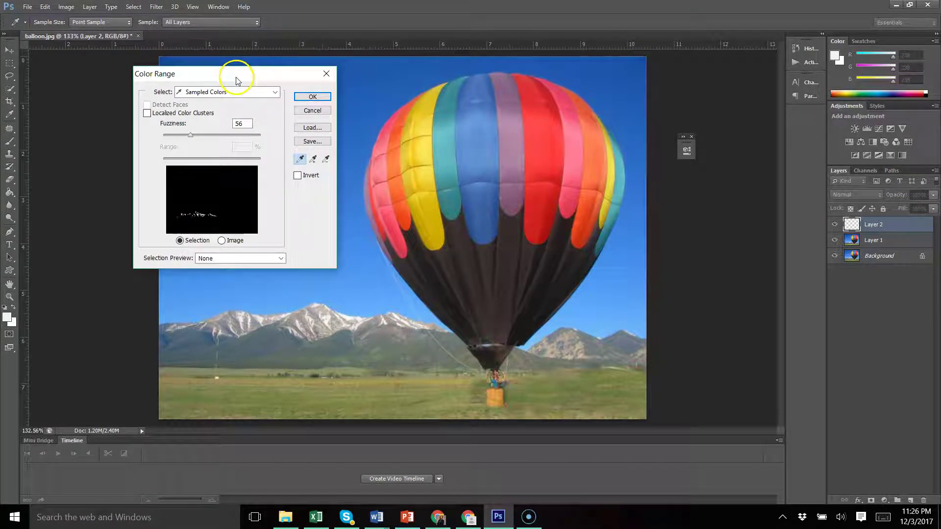
pyautogui.click(508, 100)
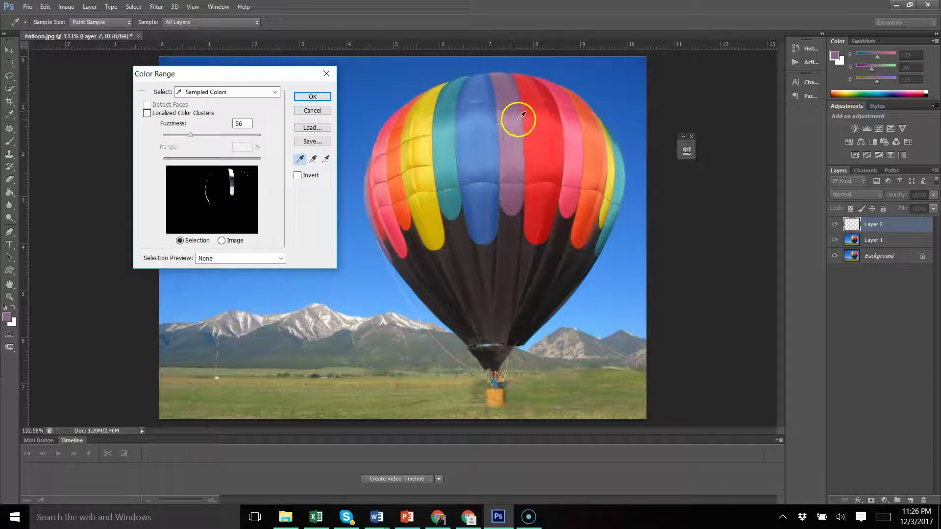
pyautogui.moveTo(191, 135); pyautogui.dragTo(229, 135)
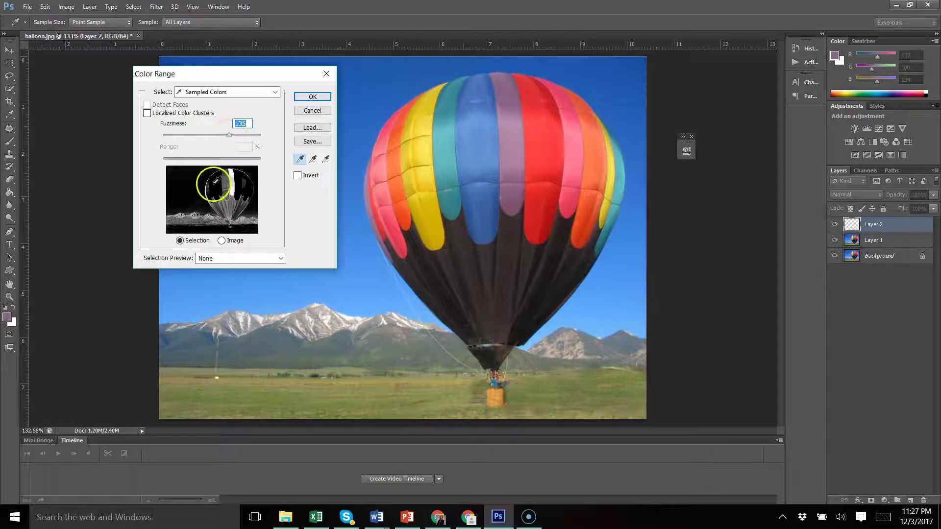
pyautogui.moveTo(230, 137); pyautogui.dragTo(172, 141)
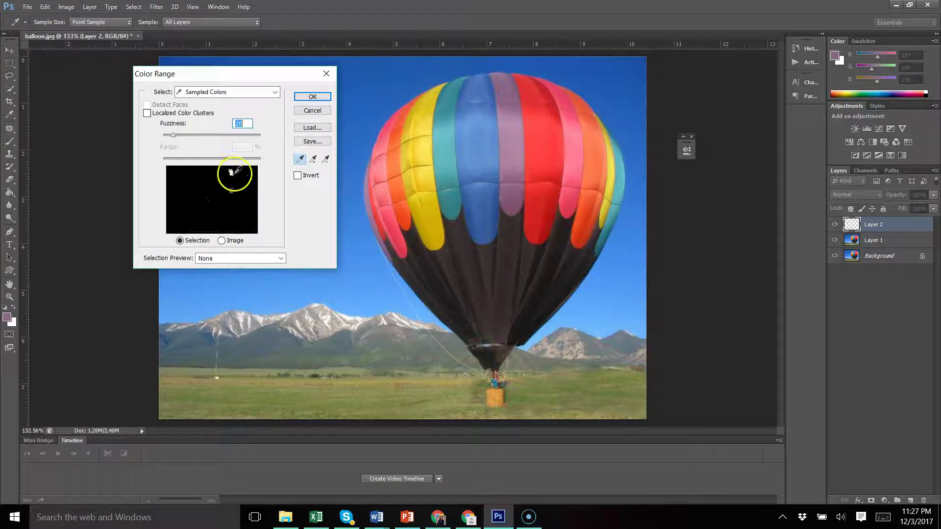
pyautogui.press('h')
pyautogui.click(312, 97)
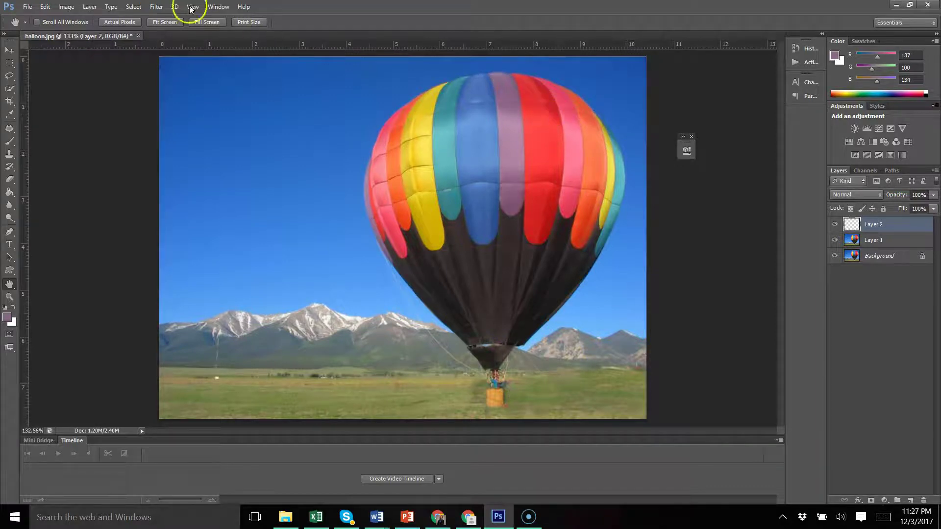
# Select the darker parts of the balloon's purple stripe with Color Range at a fuzziness of 55
pyautogui.click(133, 7)
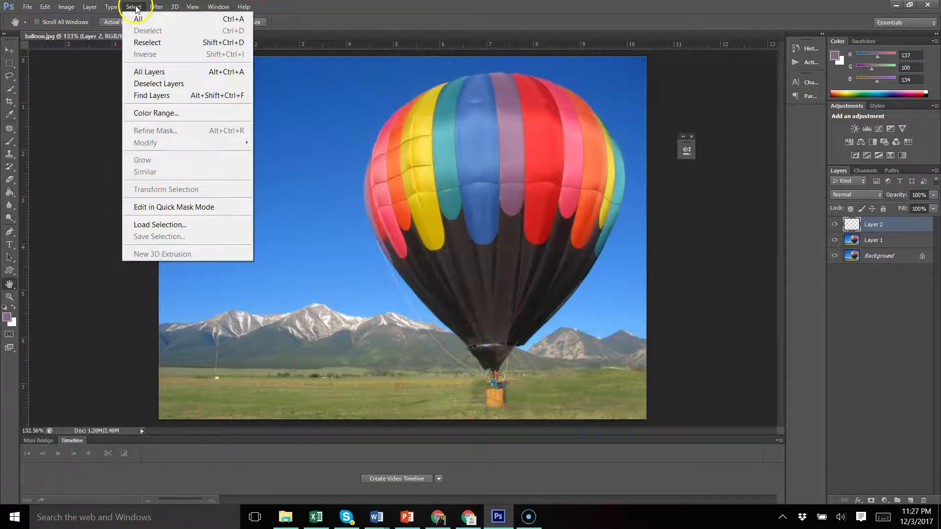
pyautogui.click(168, 113)
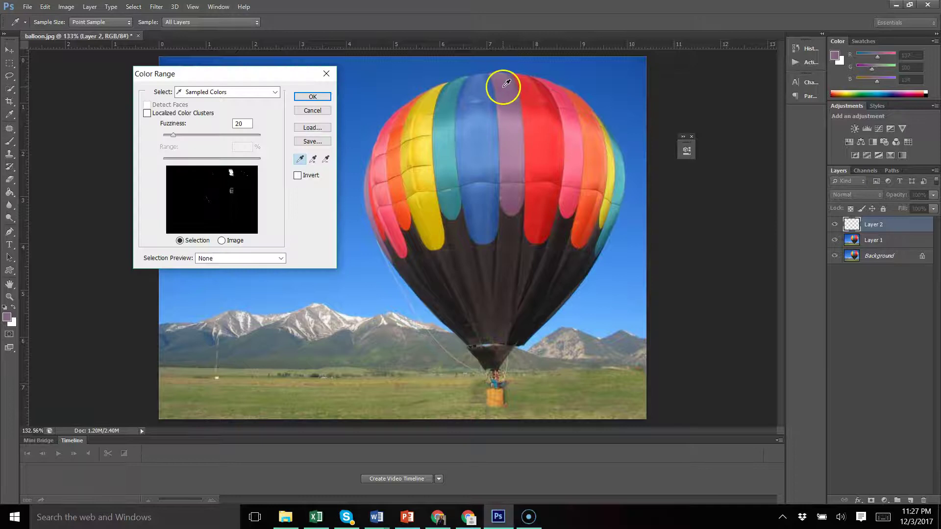
pyautogui.moveTo(190, 135)
pyautogui.mouseDown()
pyautogui.moveTo(198, 135)
pyautogui.moveTo(189, 135)
pyautogui.mouseUp()
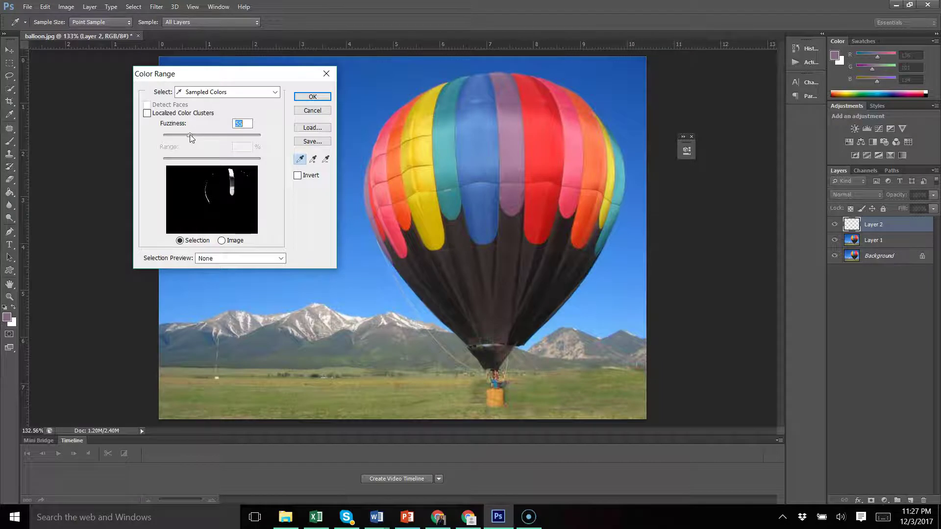
pyautogui.click(303, 97)
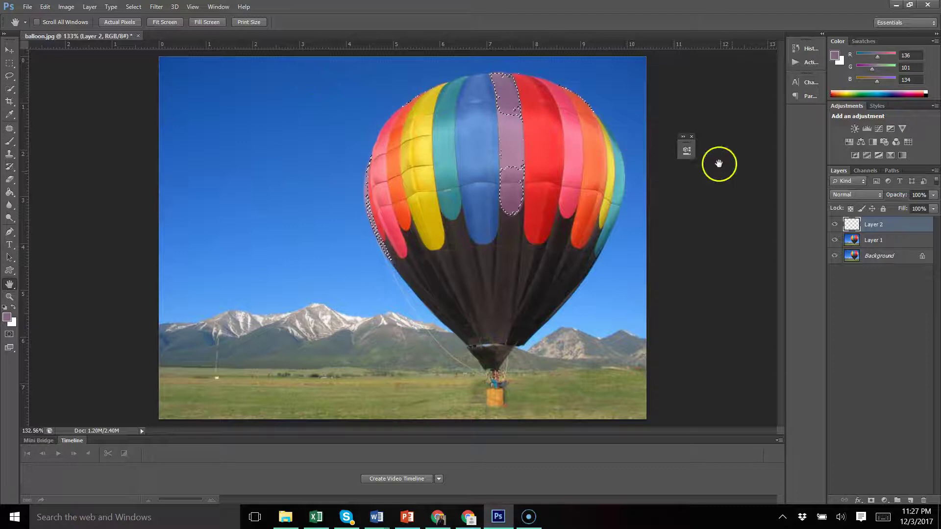
# Set up a 172 px hard round brush at 100% hardness in Normal mode, using the purple sampled from the stripe
pyautogui.click(10, 116)
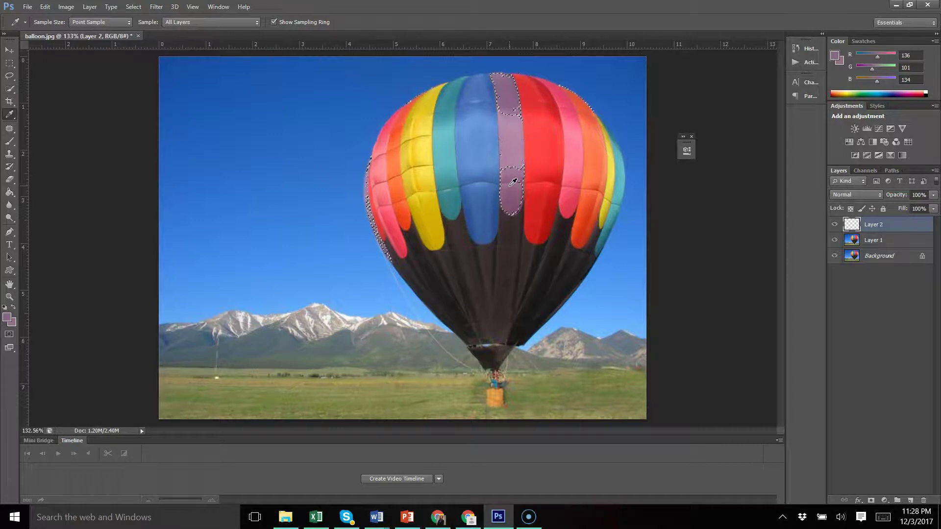
pyautogui.click(12, 143)
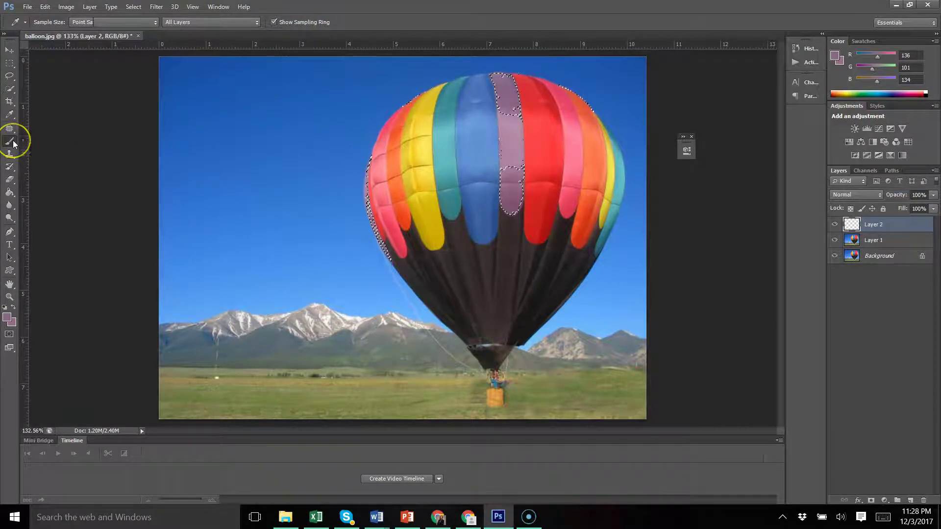
pyautogui.click(53, 140)
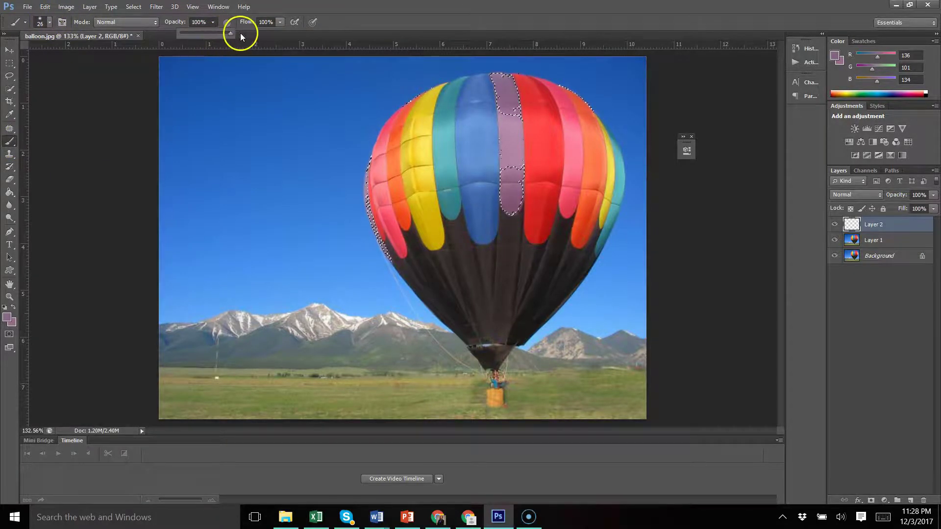
pyautogui.click(141, 22)
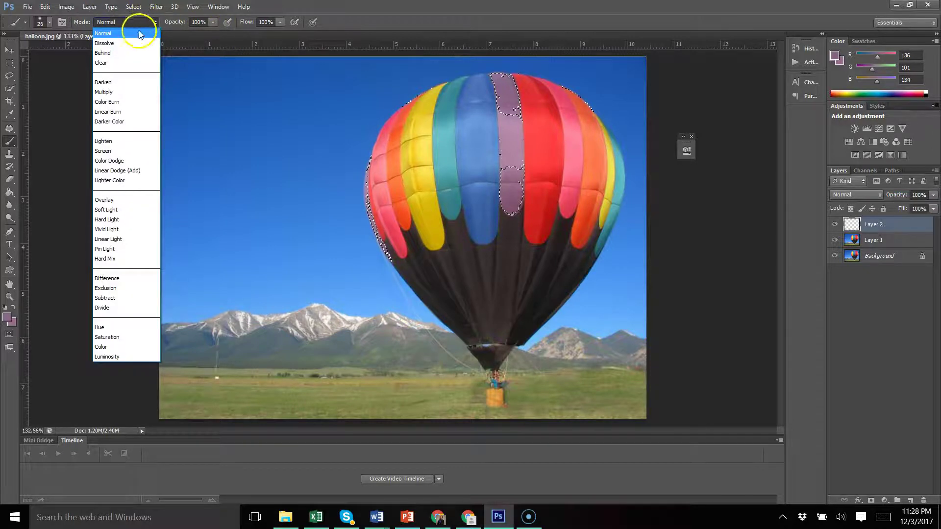
pyautogui.click(100, 27)
pyautogui.click(49, 23)
pyautogui.moveTo(49, 51); pyautogui.dragTo(77, 50)
pyautogui.click(69, 98)
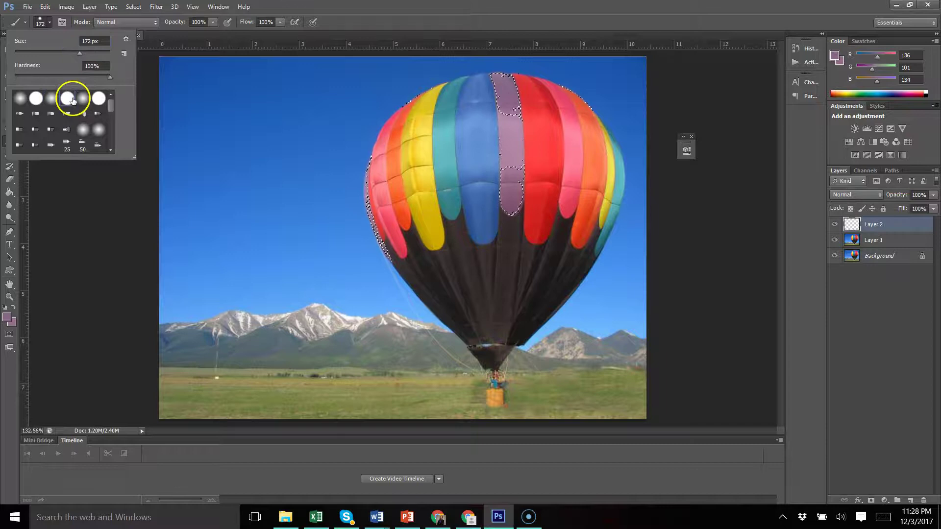
# Paint the selected purple areas of the balloon on Layer 2 with the sampled purple
pyautogui.click(498, 109)
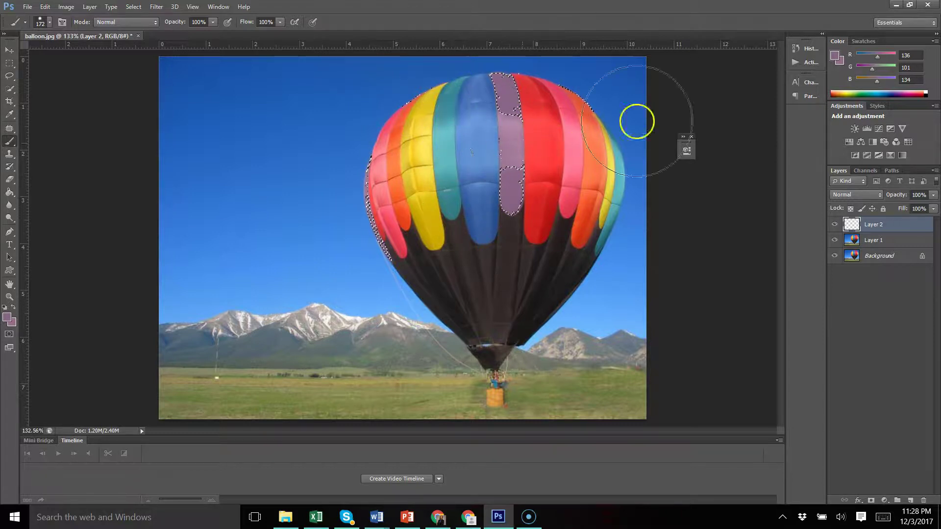
pyautogui.moveTo(374, 263)
pyautogui.mouseDown()
pyautogui.moveTo(477, 201)
pyautogui.moveTo(612, 207)
pyautogui.mouseUp()
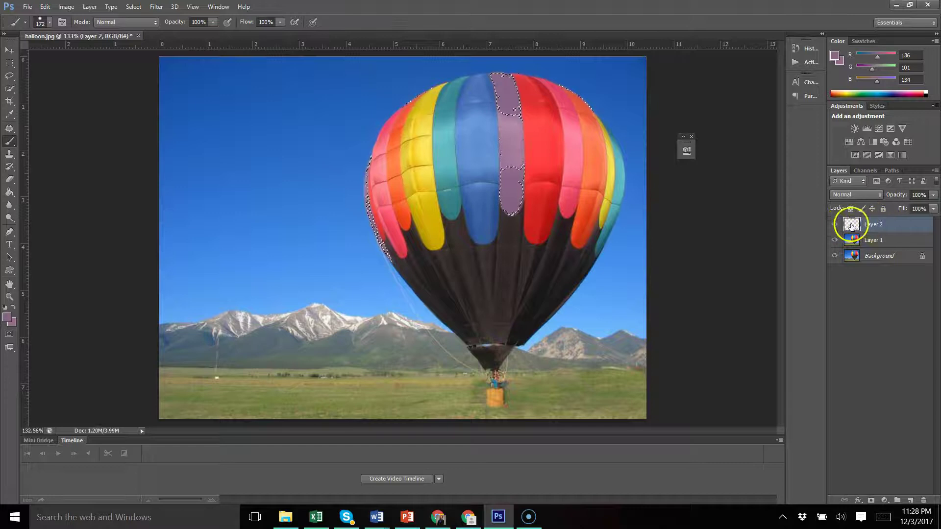
# Isolate Layer 2 to check its paint, redisplay only Layer 1 beneath it, and clear the selection
pyautogui.click(834, 240)
pyautogui.click(834, 256)
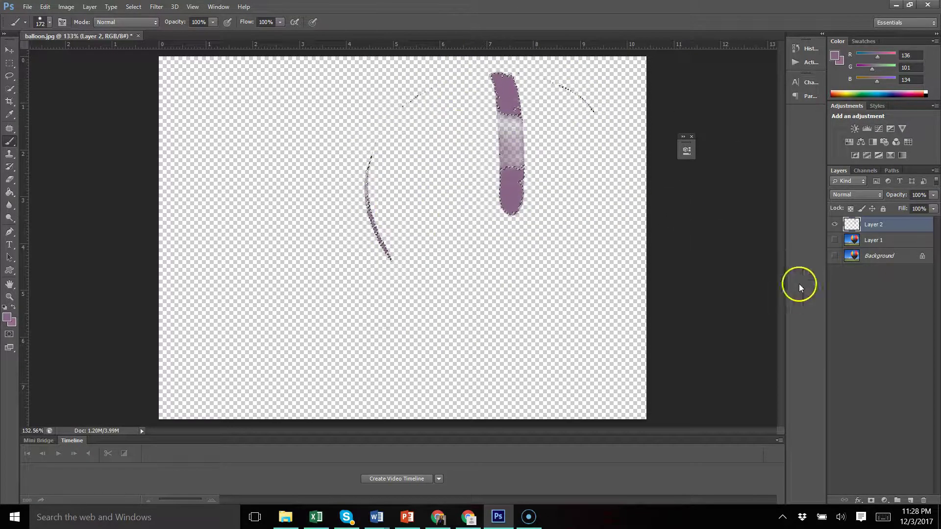
pyautogui.click(835, 240)
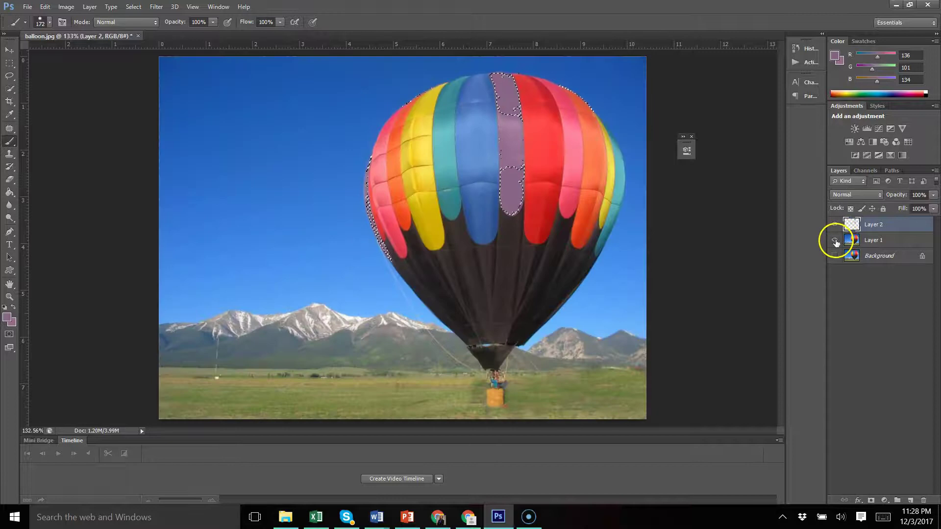
pyautogui.hotkey('ctrl', 'd')
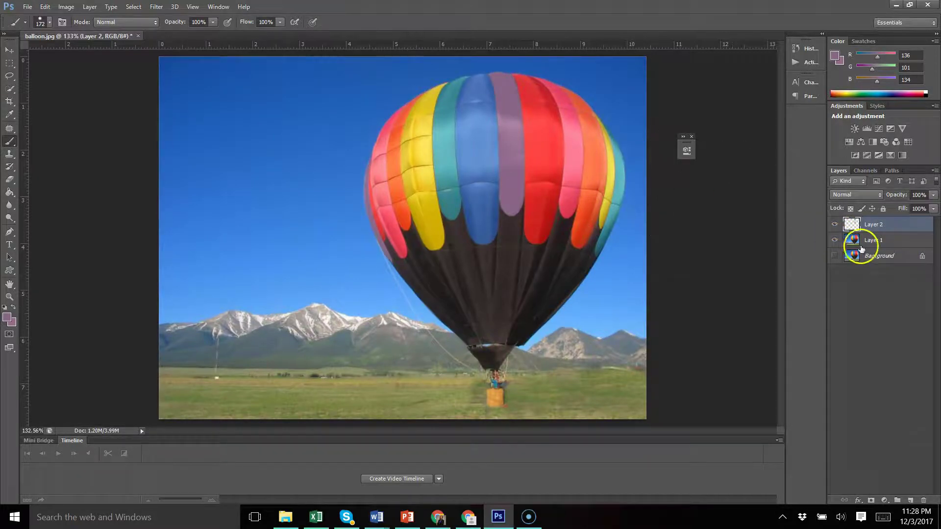
# Select the lighter middle part of the purple stripe with Color Range at a fuzziness of 63
pyautogui.click(133, 6)
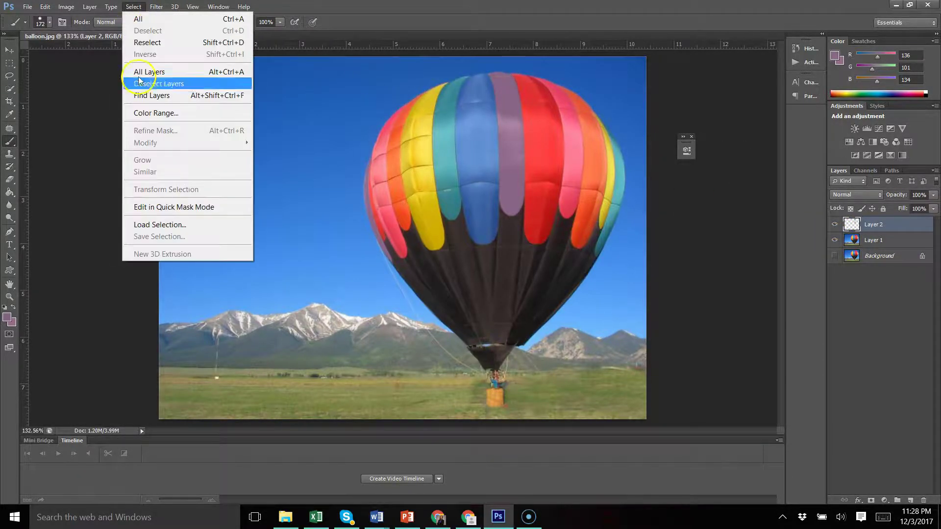
pyautogui.click(161, 113)
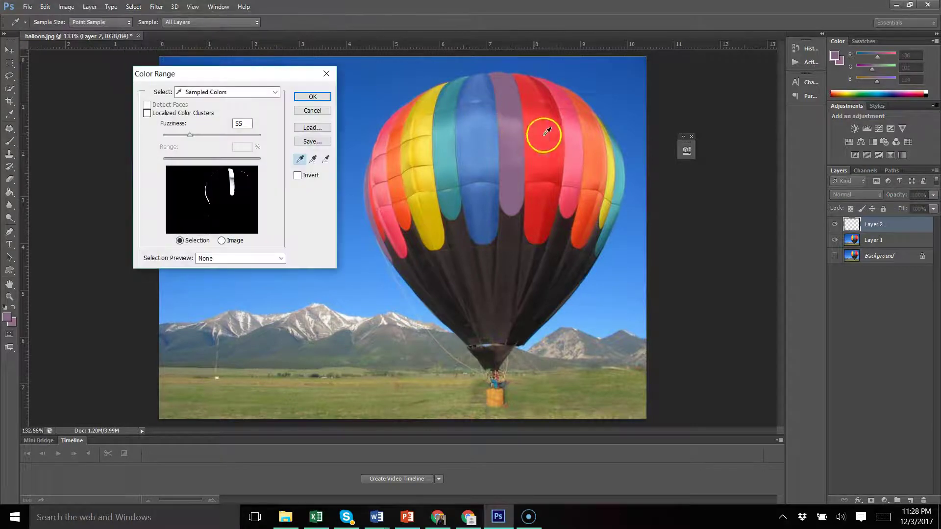
pyautogui.click(514, 122)
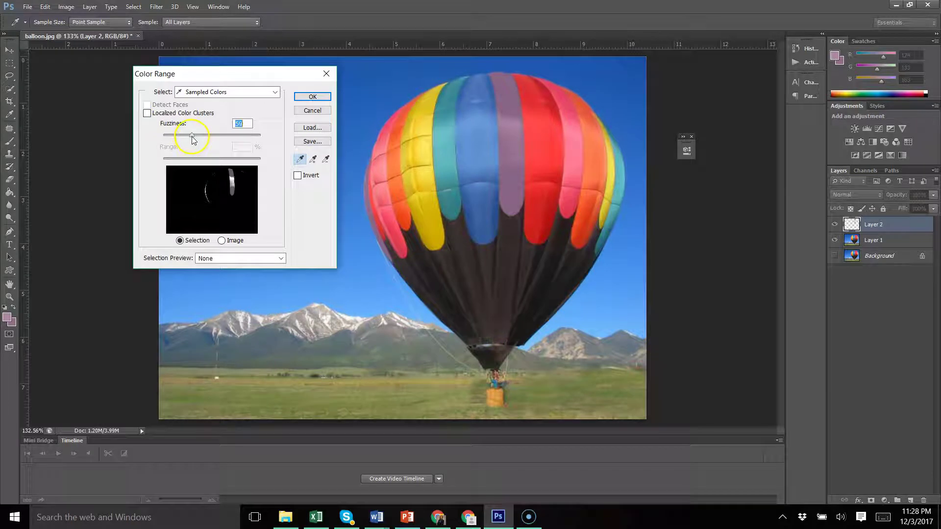
pyautogui.moveTo(194, 141); pyautogui.dragTo(195, 142)
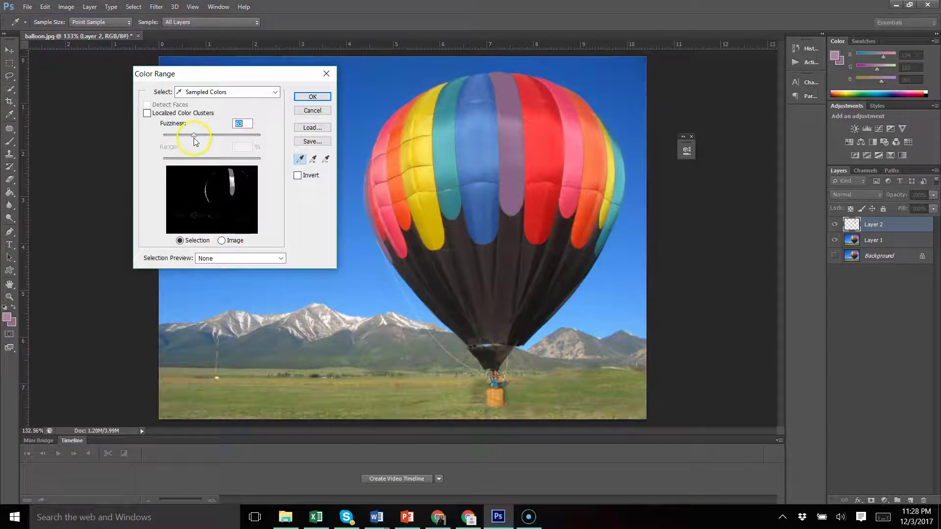
pyautogui.click(313, 97)
# Paint the selection on Layer 2 with a lighter purple sampled from the stripe, and check that layer on its own
pyautogui.press('b')
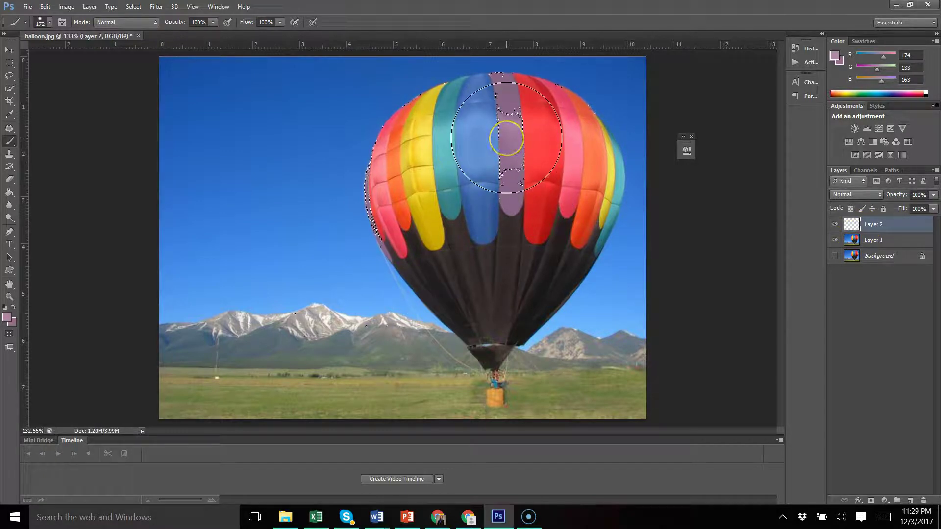
pyautogui.keyDown('alt'); pyautogui.click(511, 141); pyautogui.keyUp('alt')
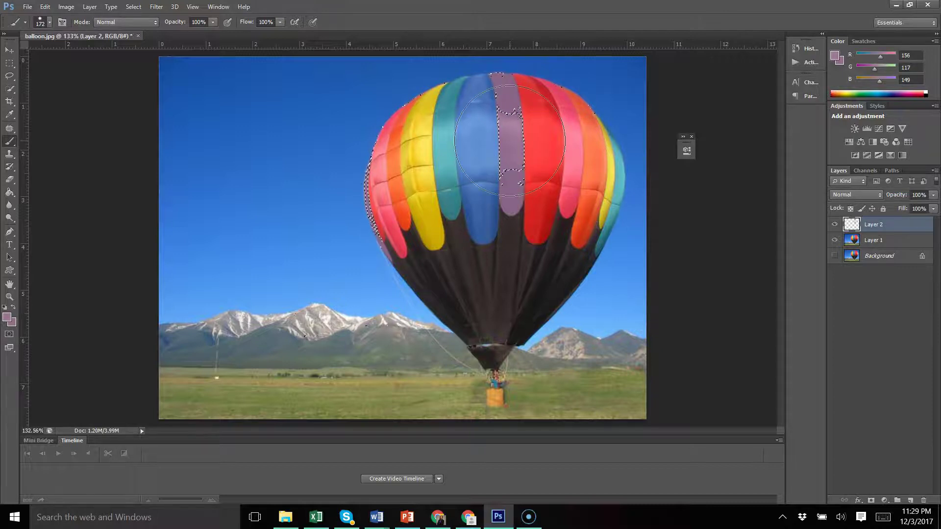
pyautogui.click(421, 123)
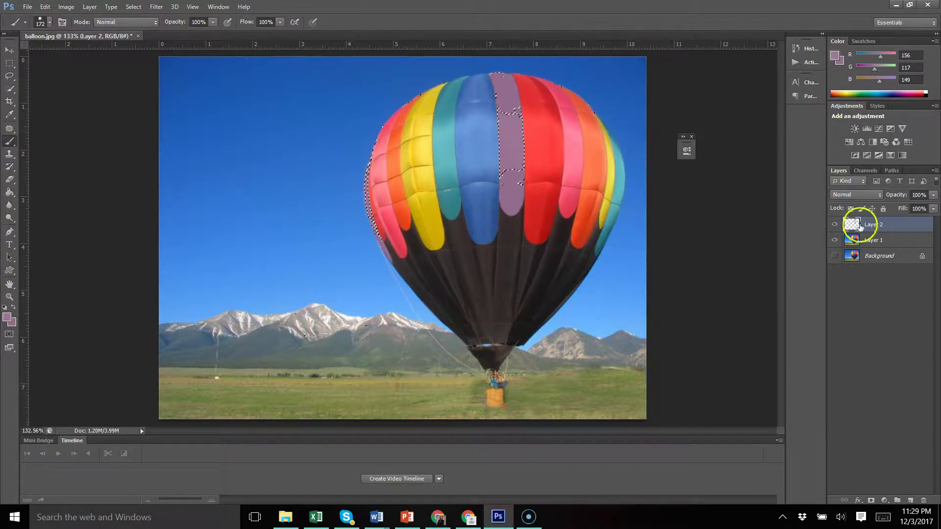
pyautogui.moveTo(838, 240); pyautogui.dragTo(835, 256)
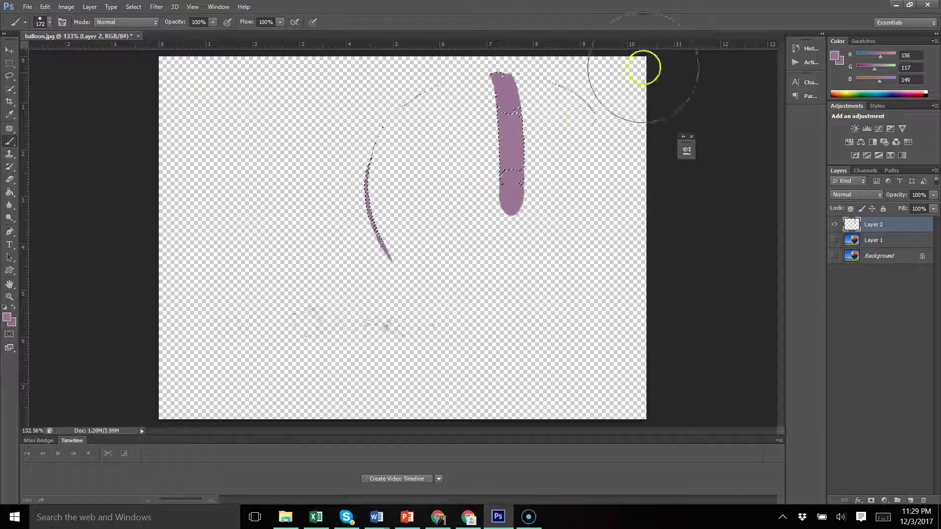
pyautogui.click(836, 242)
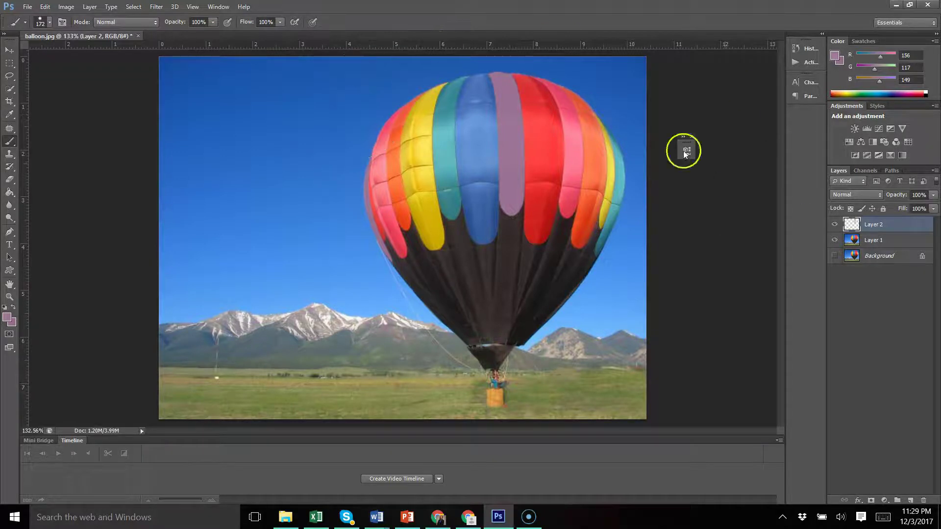
# Select the red areas of the balloon with Color Range at a fuzziness of 63, and switch to the Brush tool
pyautogui.click(133, 7)
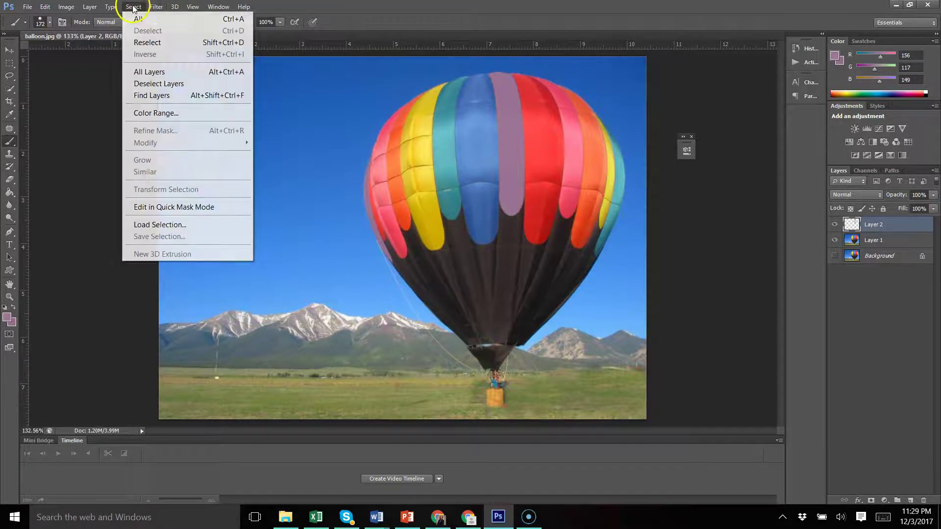
pyautogui.click(162, 111)
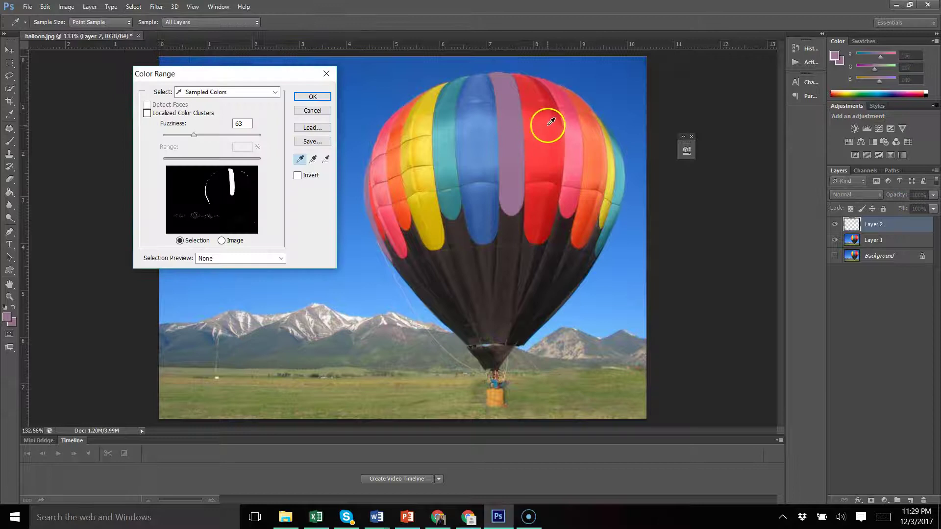
pyautogui.click(552, 95)
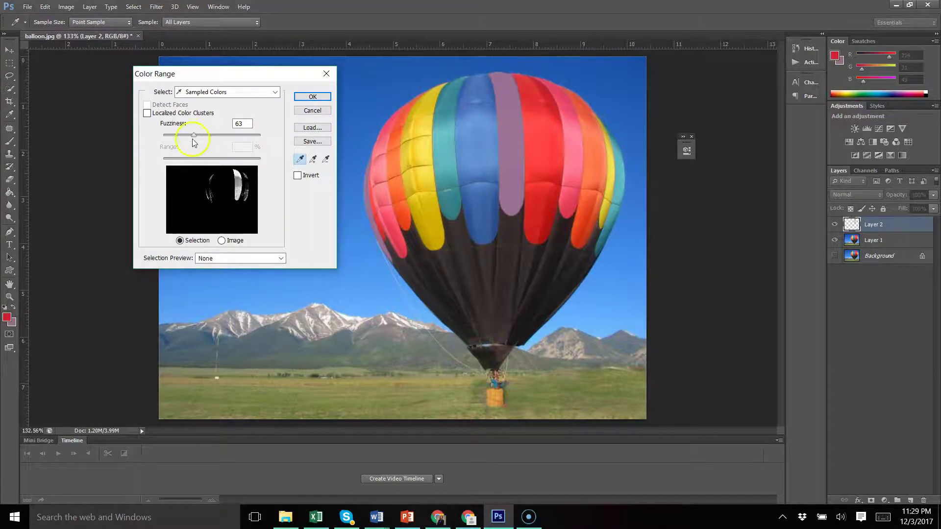
pyautogui.click(313, 97)
pyautogui.press('b')
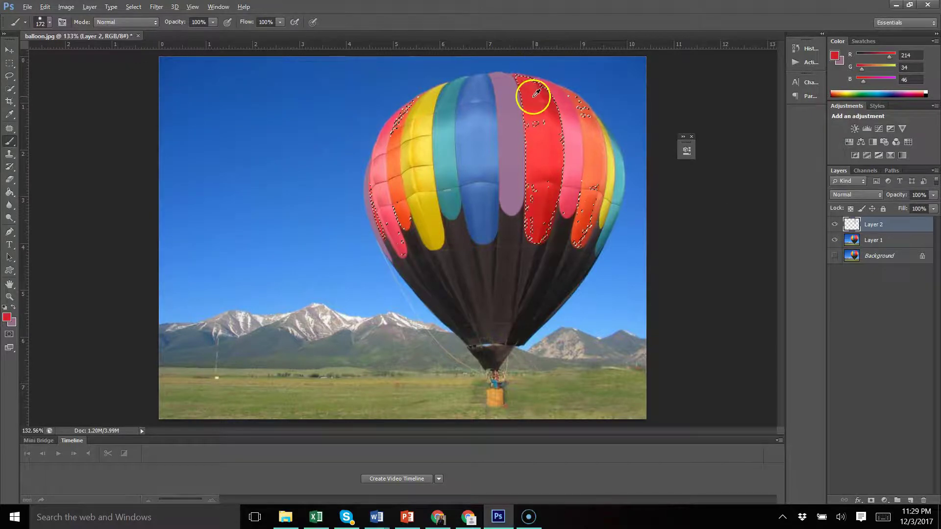
# Paint the selection on Layer 2 with red sampled from the stripe, check that layer alone, clear the selection and restore the default colors
pyautogui.keyDown('alt'); pyautogui.click(550, 106); pyautogui.keyUp('alt')
pyautogui.moveTo(549, 103)
pyautogui.mouseDown()
pyautogui.moveTo(557, 155)
pyautogui.moveTo(499, 147)
pyautogui.moveTo(579, 149)
pyautogui.moveTo(599, 264)
pyautogui.moveTo(586, 195)
pyautogui.moveTo(564, 158)
pyautogui.moveTo(551, 174)
pyautogui.moveTo(419, 168)
pyautogui.moveTo(370, 154)
pyautogui.moveTo(349, 176)
pyautogui.moveTo(405, 277)
pyautogui.moveTo(481, 188)
pyautogui.moveTo(564, 146)
pyautogui.moveTo(557, 167)
pyautogui.moveTo(390, 248)
pyautogui.mouseUp()
pyautogui.click(835, 240)
pyautogui.click(838, 241)
pyautogui.hotkey('ctrl', 'd')
pyautogui.press('d')
# Select the balloon's orange stripe areas with Color Range, sampling the orange stripe beside the pink one
pyautogui.click(133, 6)
pyautogui.click(165, 114)
pyautogui.click(587, 133)
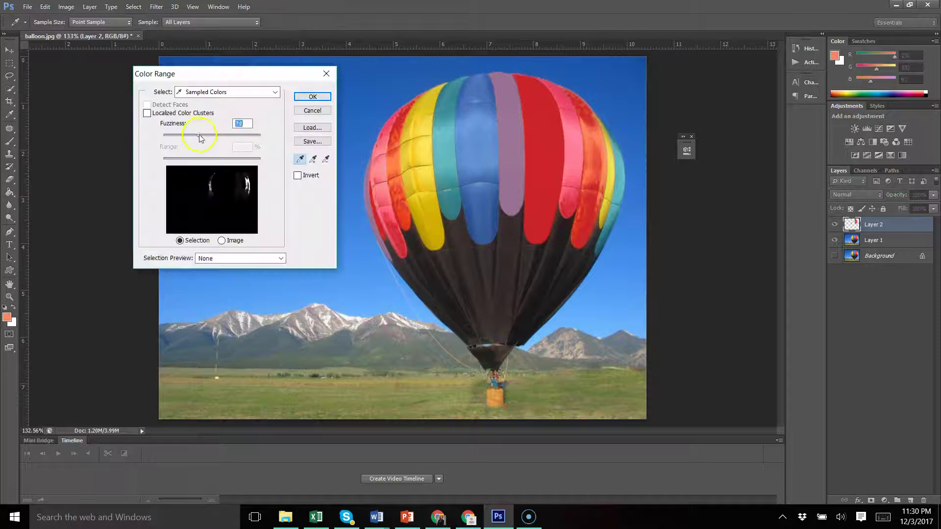
pyautogui.click(313, 97)
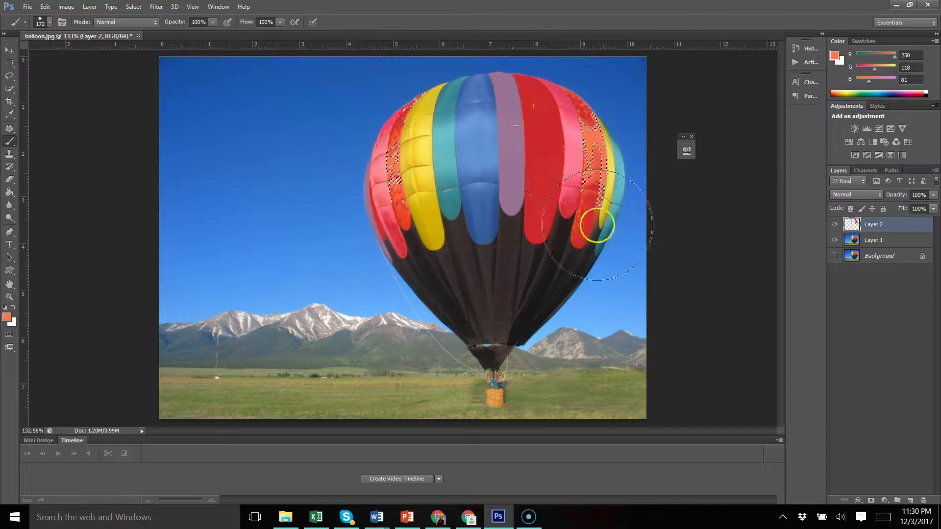
# Start a Color Range selection sampled from the pink stripe beside the red one
pyautogui.click(133, 7)
pyautogui.click(147, 109)
pyautogui.click(563, 98)
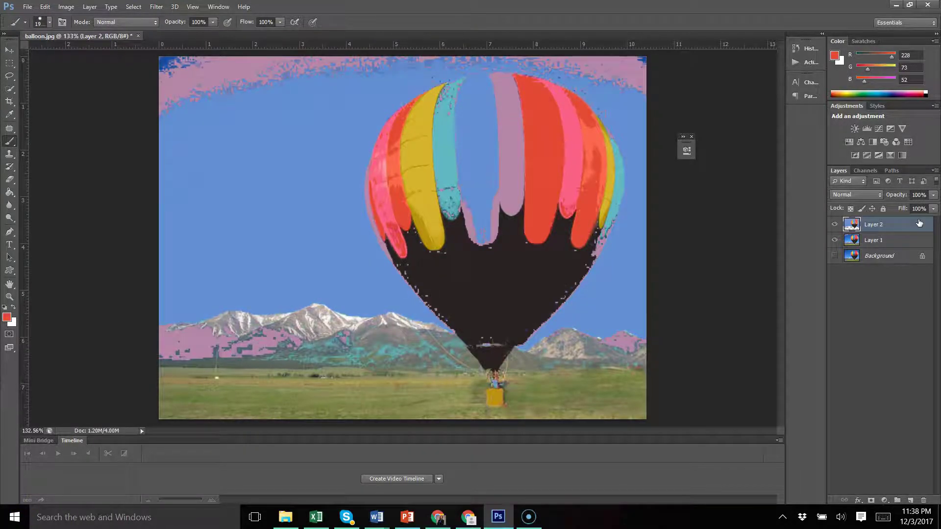
# Hide Layer 1 to inspect the paint on Layer 2, and try to sample the grass color with Layer 1 active
pyautogui.click(842, 244)
pyautogui.click(836, 241)
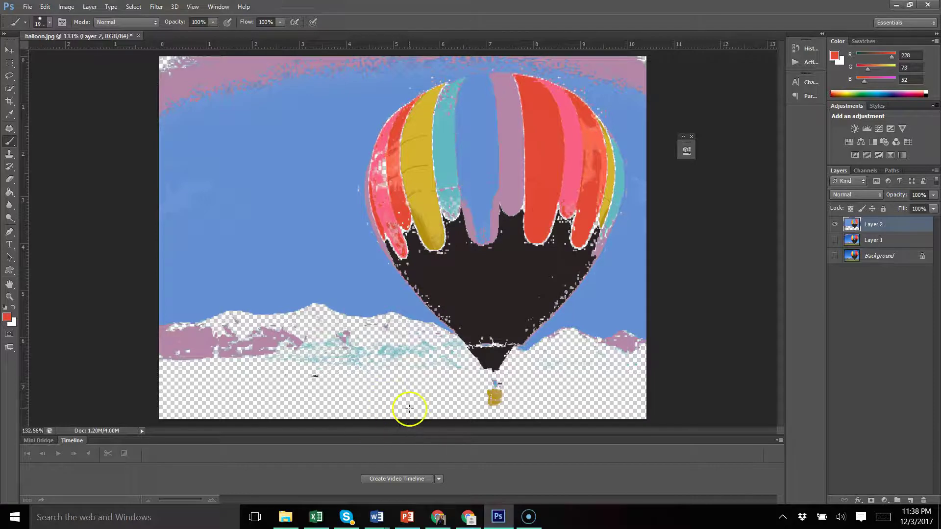
pyautogui.click(894, 244)
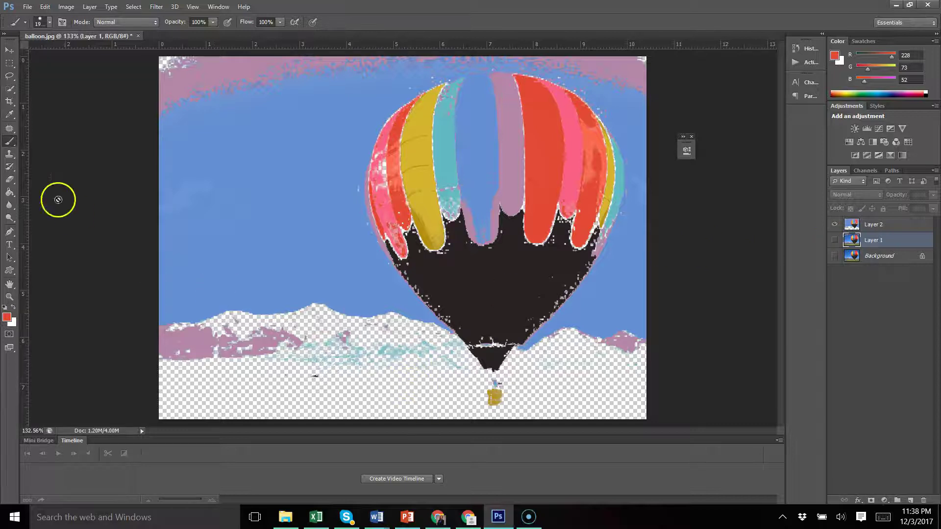
pyautogui.click(10, 114)
pyautogui.click(384, 380)
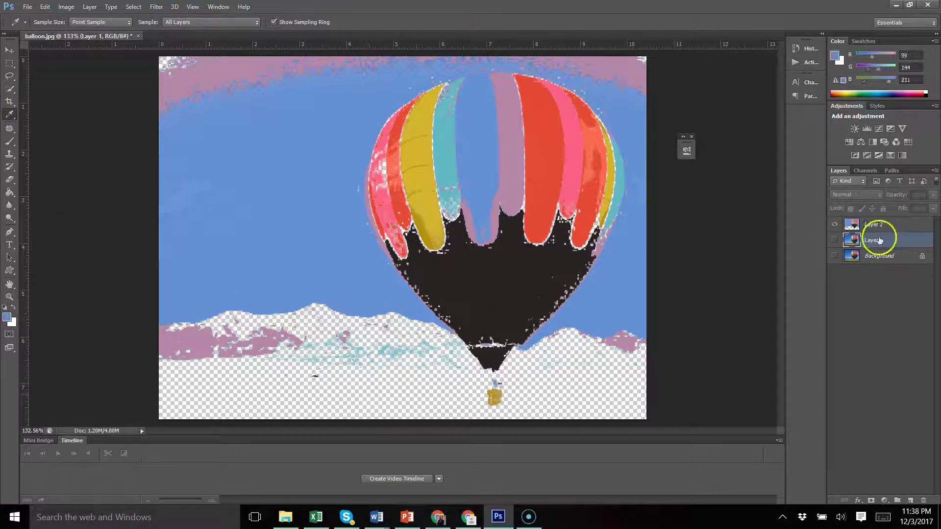
# Redisplay Layer 1 and lower its opacity to 29%
pyautogui.click(834, 241)
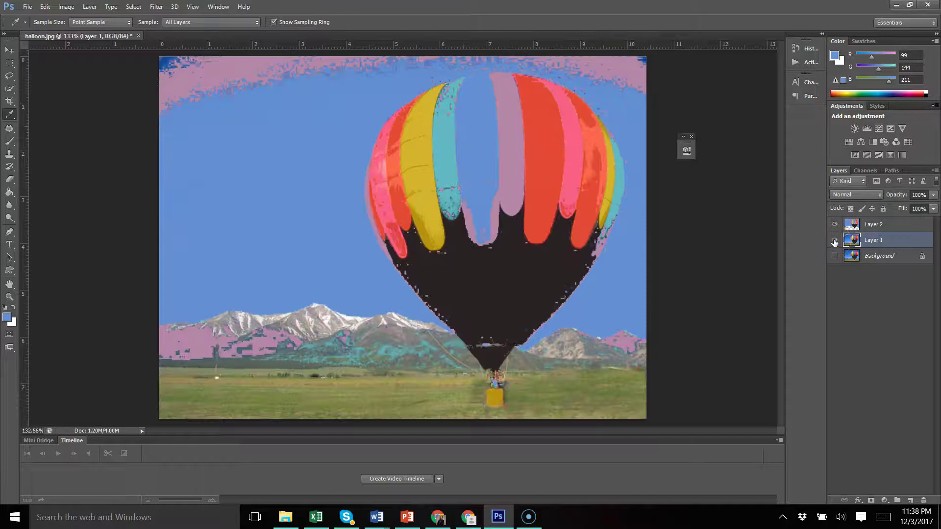
pyautogui.click(932, 195)
pyautogui.moveTo(903, 205); pyautogui.dragTo(894, 208)
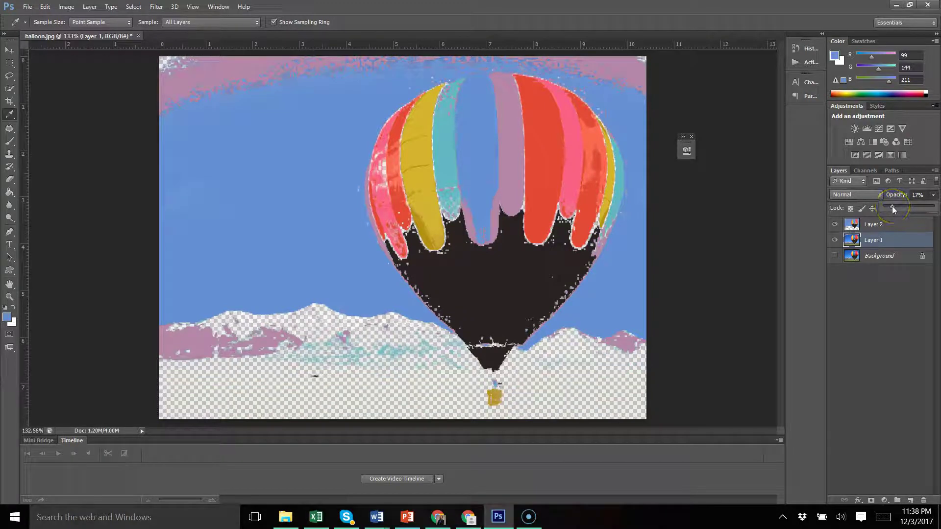
pyautogui.moveTo(898, 208); pyautogui.dragTo(899, 208)
pyautogui.click(893, 239)
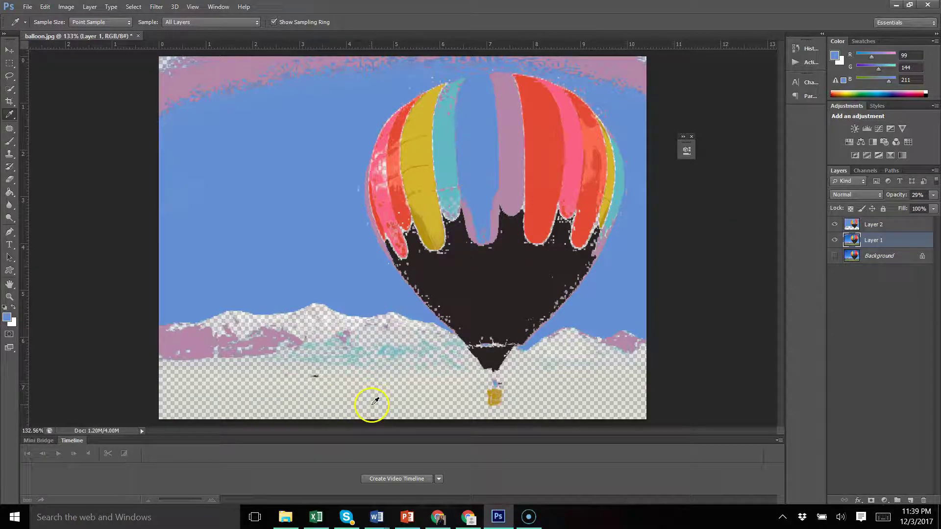
# Sample the olive green of the grass on Layer 1 and select the matching areas with Color Range at a fuzziness of 54
pyautogui.click(380, 390)
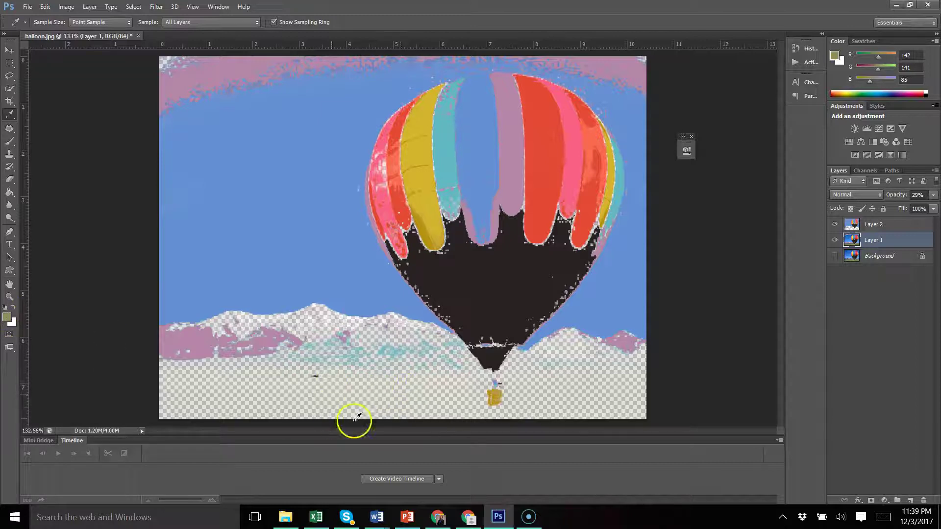
pyautogui.click(411, 382)
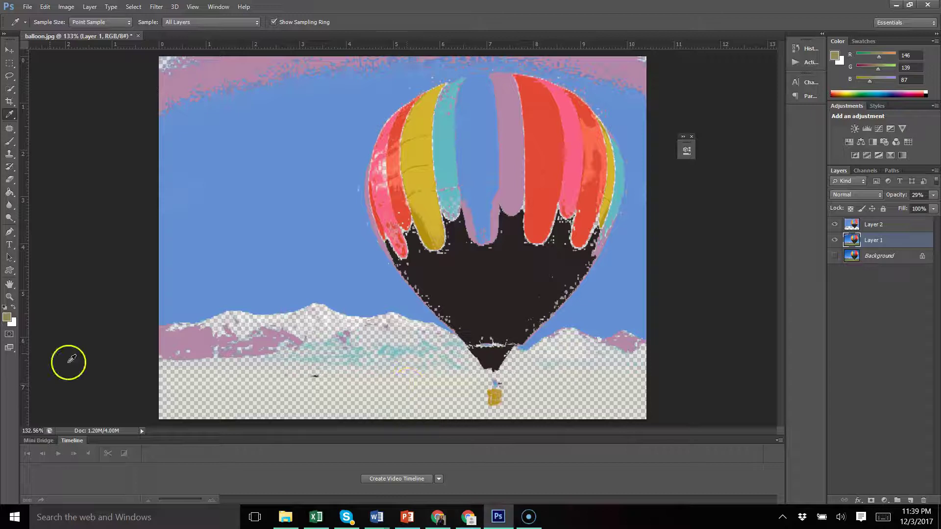
pyautogui.click(133, 8)
pyautogui.click(171, 111)
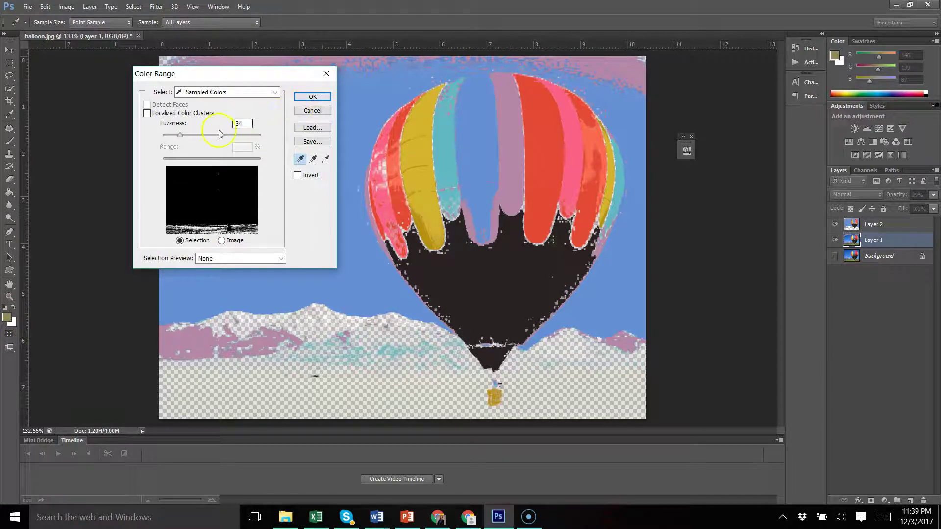
pyautogui.click(188, 136)
pyautogui.click(194, 137)
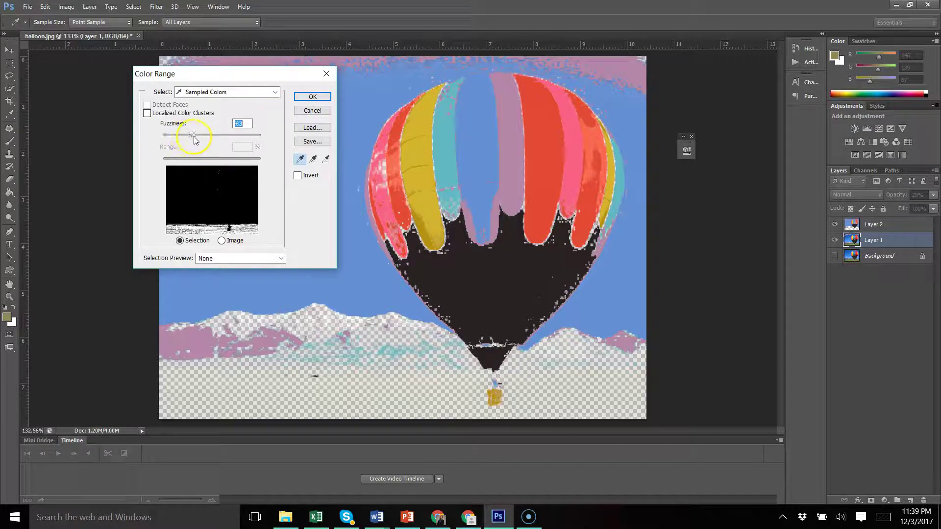
pyautogui.moveTo(193, 136); pyautogui.dragTo(191, 137)
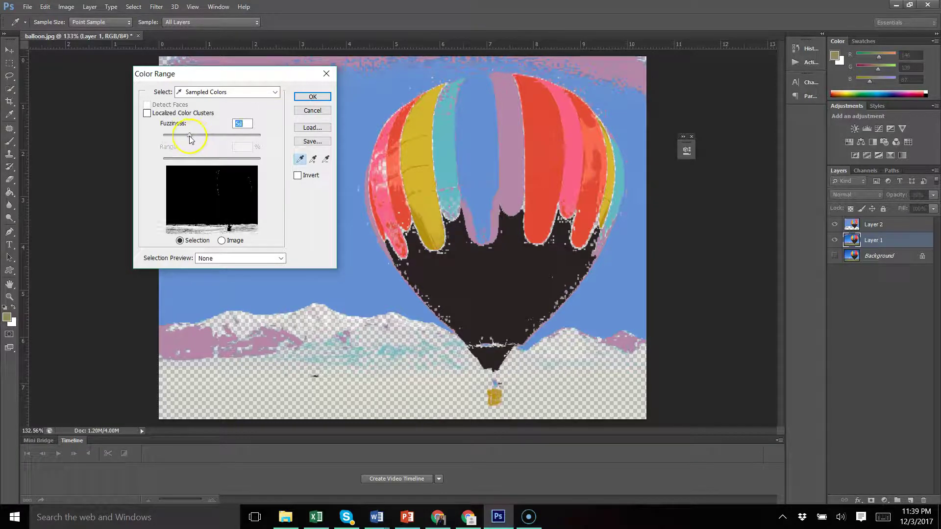
pyautogui.click(300, 98)
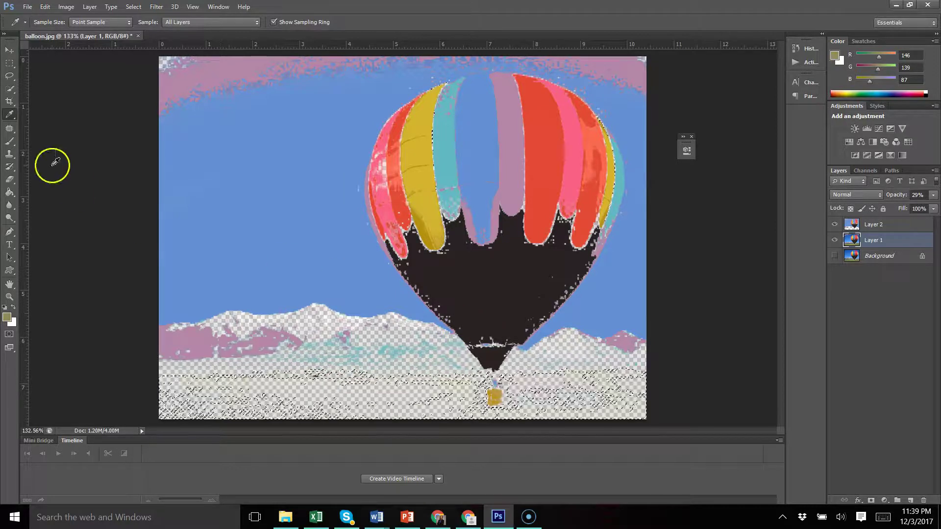
# Fill the selected grass on Layer 2 with the sampled olive green, make Layer 1 active and clear the selection
pyautogui.click(10, 141)
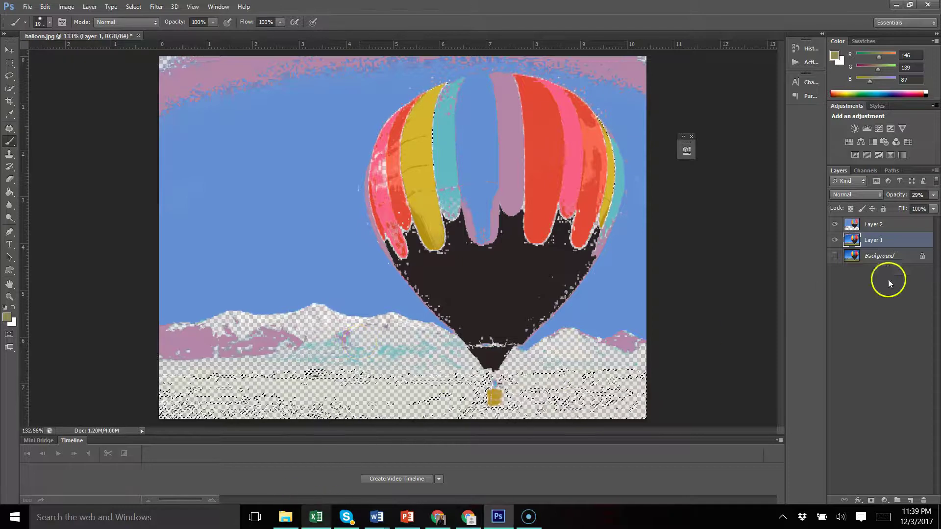
pyautogui.click(896, 229)
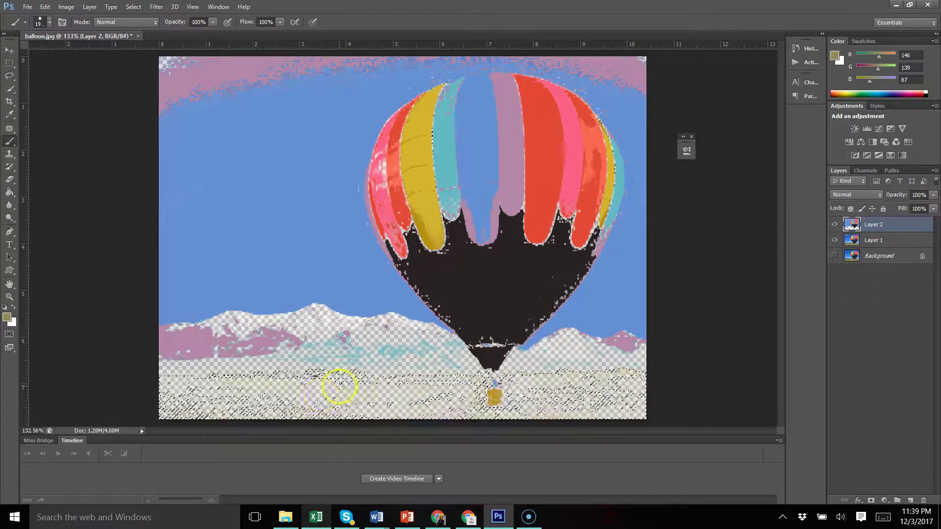
pyautogui.hotkey('alt', 'BackSpace')
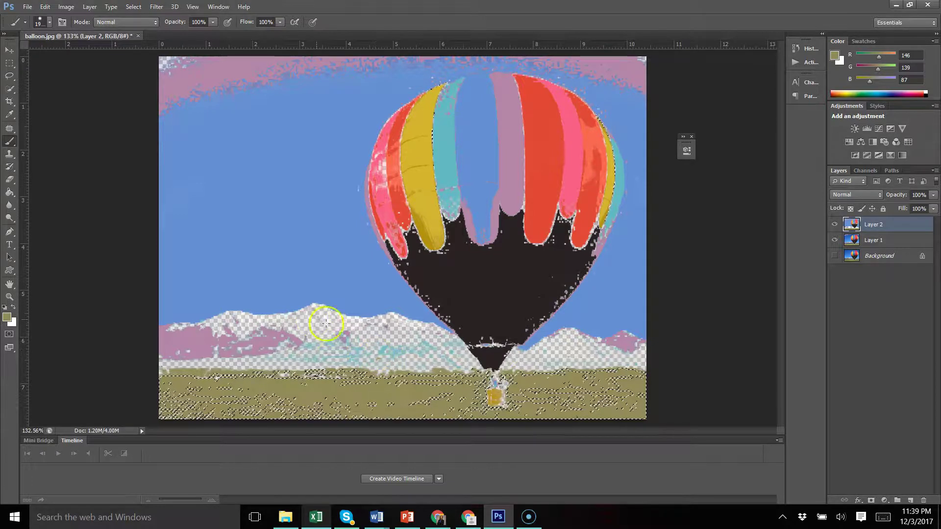
pyautogui.click(900, 239)
pyautogui.hotkey('ctrl', 'd')
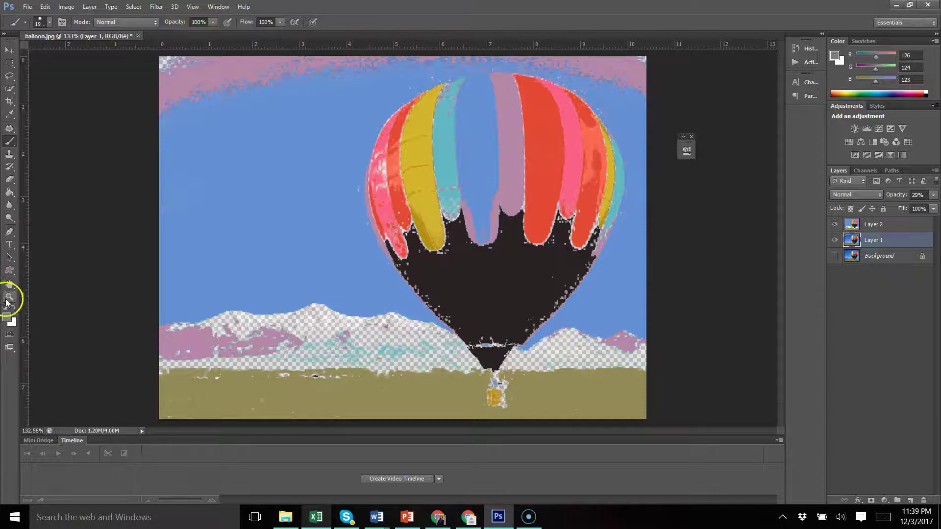
# Select the gray mountain areas with Color Range at a fuzziness of 54
pyautogui.click(132, 6)
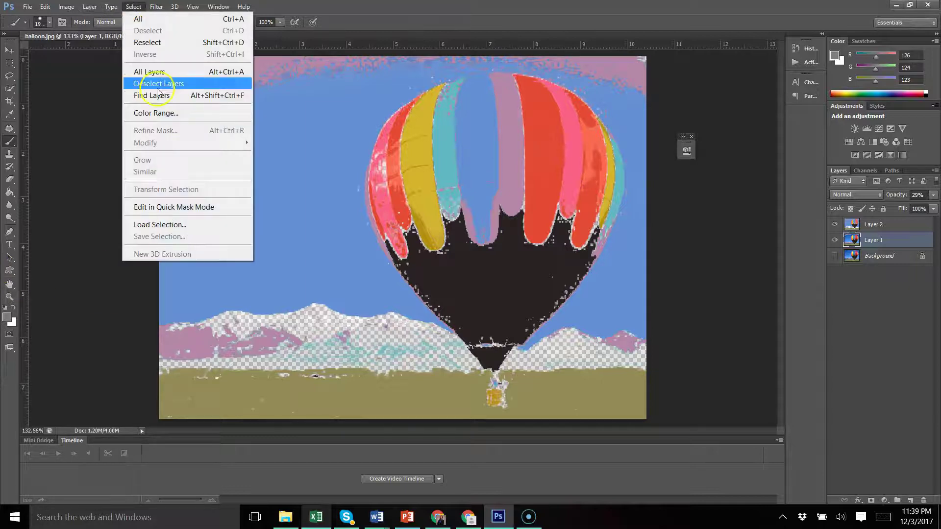
pyautogui.click(172, 112)
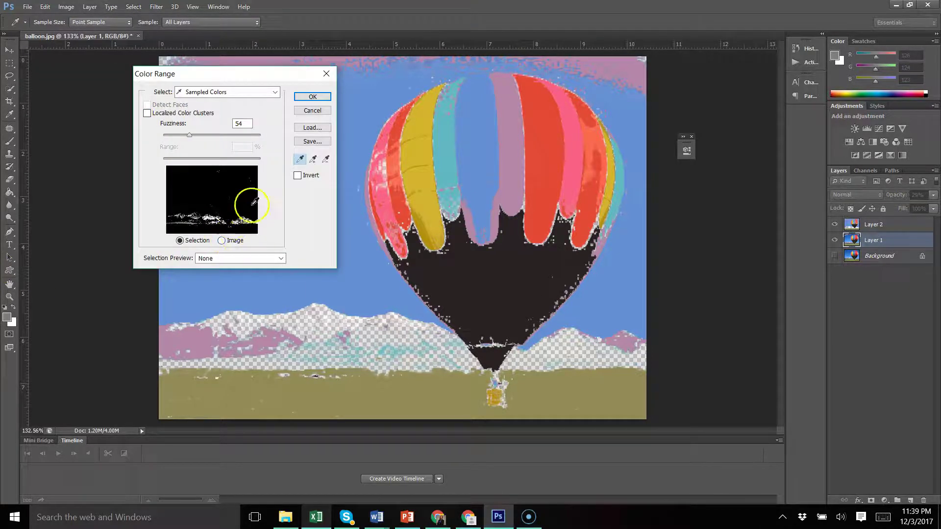
pyautogui.click(313, 97)
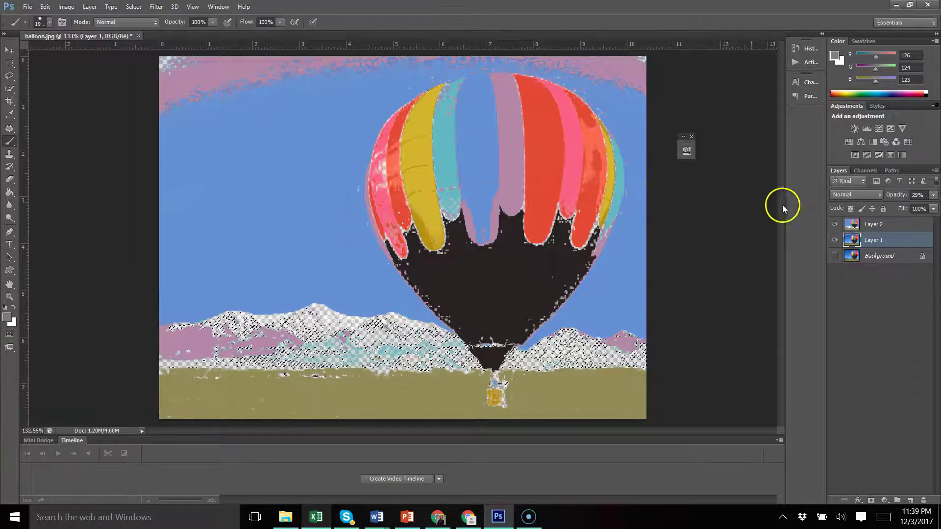
# Paint the selected mountain areas on Layer 2 with the sampled gray
pyautogui.click(903, 227)
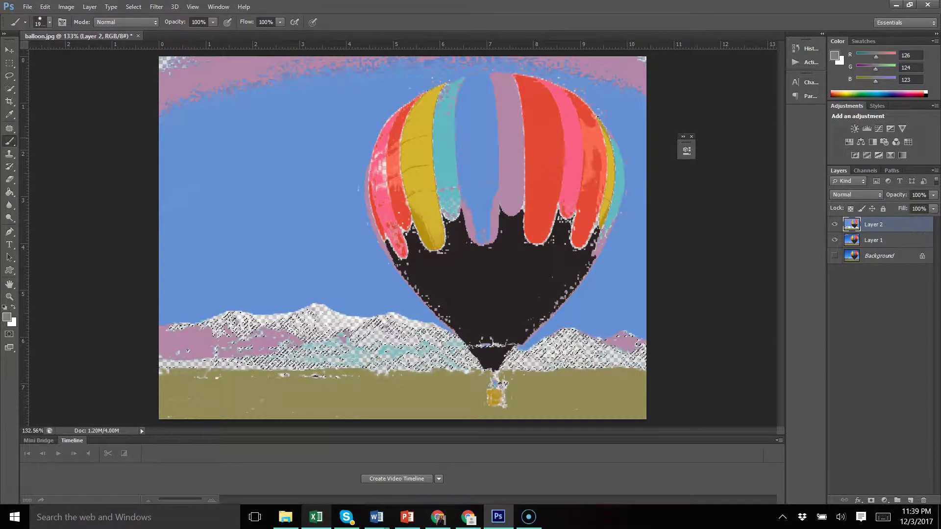
pyautogui.click(388, 303)
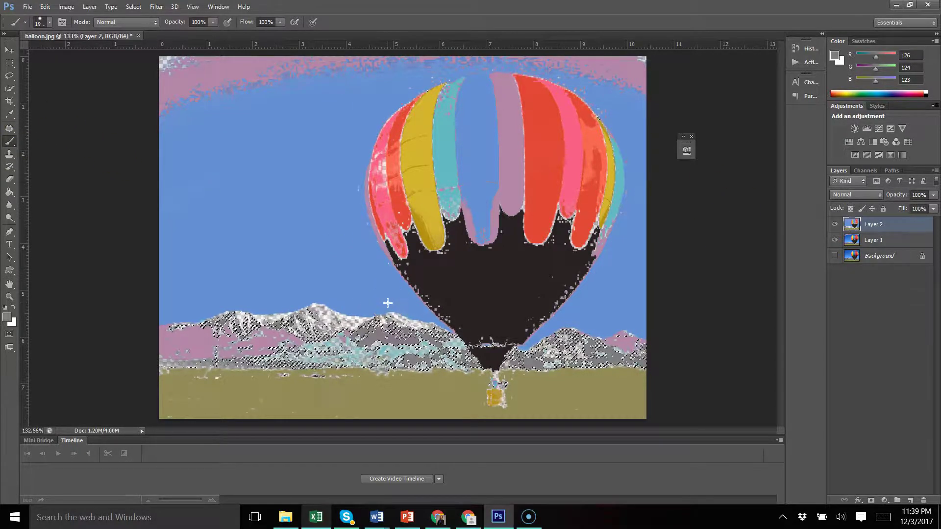
pyautogui.click(417, 315)
# Sample the dark blue in the sky's upper corner, select matching areas with Color Range, and paint them on Layer 2
pyautogui.keyDown('alt'); pyautogui.click(167, 62); pyautogui.keyUp('alt')
pyautogui.click(906, 240)
pyautogui.keyDown('alt'); pyautogui.click(164, 63); pyautogui.keyUp('alt')
pyautogui.click(884, 226)
pyautogui.click(134, 7)
pyautogui.click(168, 113)
pyautogui.moveTo(191, 137)
pyautogui.mouseDown()
pyautogui.moveTo(204, 141)
pyautogui.moveTo(190, 141)
pyautogui.mouseUp()
pyautogui.click(313, 97)
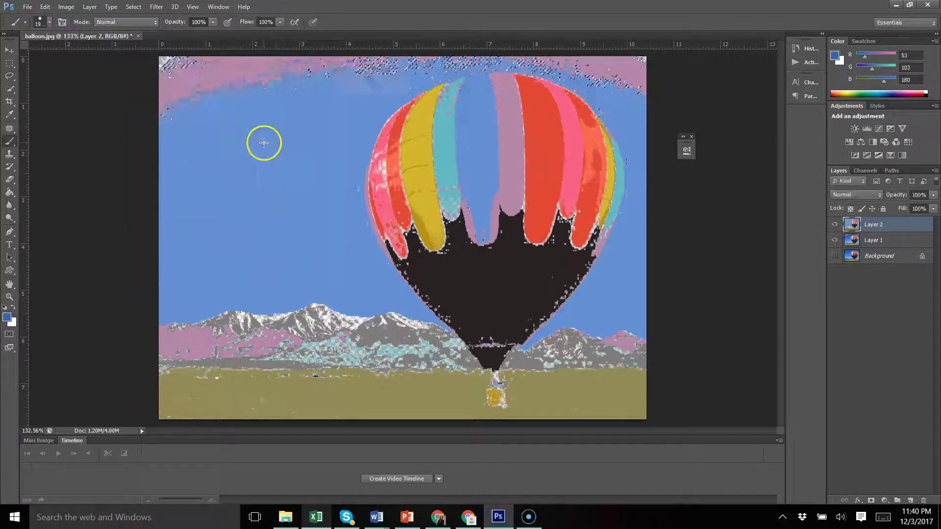
pyautogui.click(264, 143)
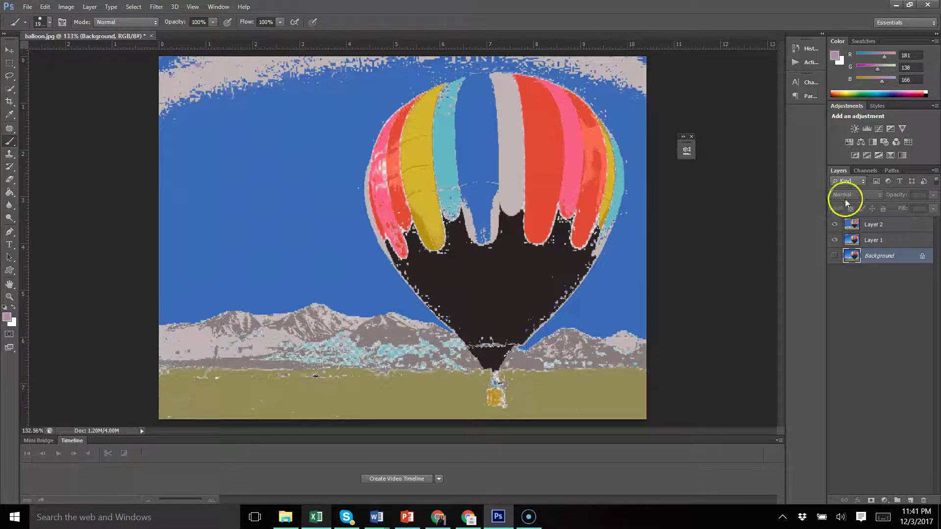
# Show the Background layer and hide Layer 1 and Layer 2
pyautogui.click(835, 256)
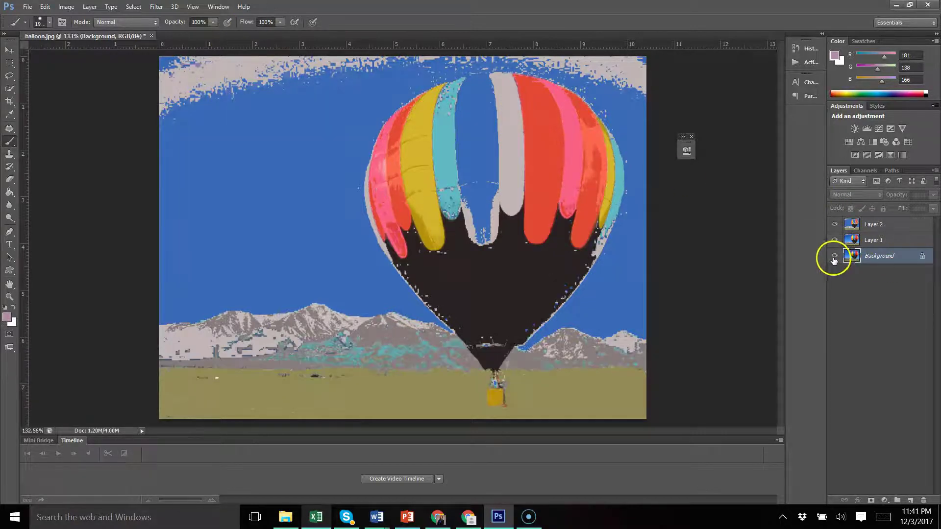
pyautogui.click(835, 240)
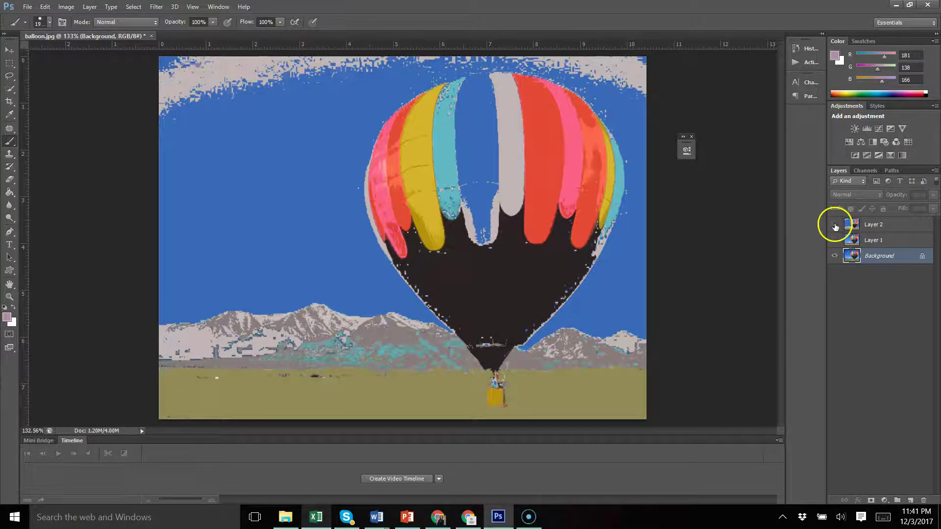
pyautogui.click(835, 224)
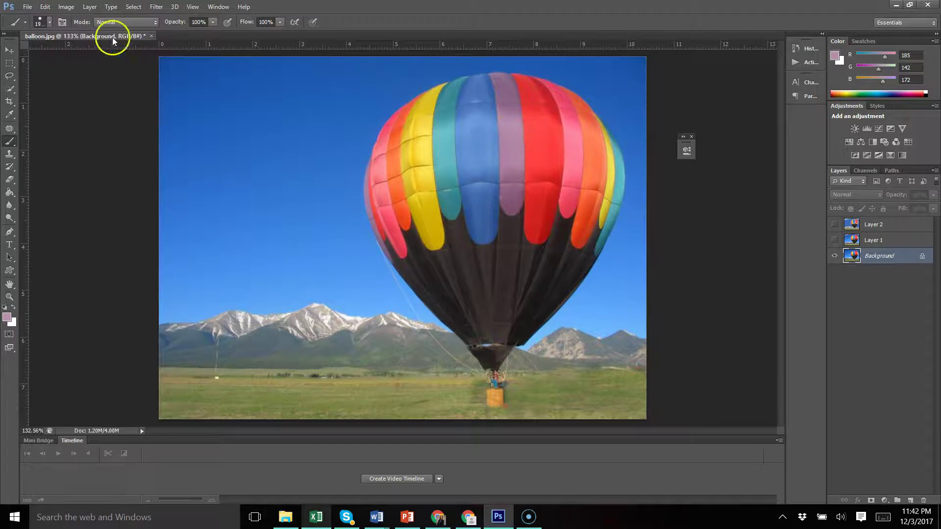
# Select the purple balloon stripe and similarly colored areas on the Background layer with Color Range using sampled colors
pyautogui.click(154, 6)
pyautogui.click(132, 7)
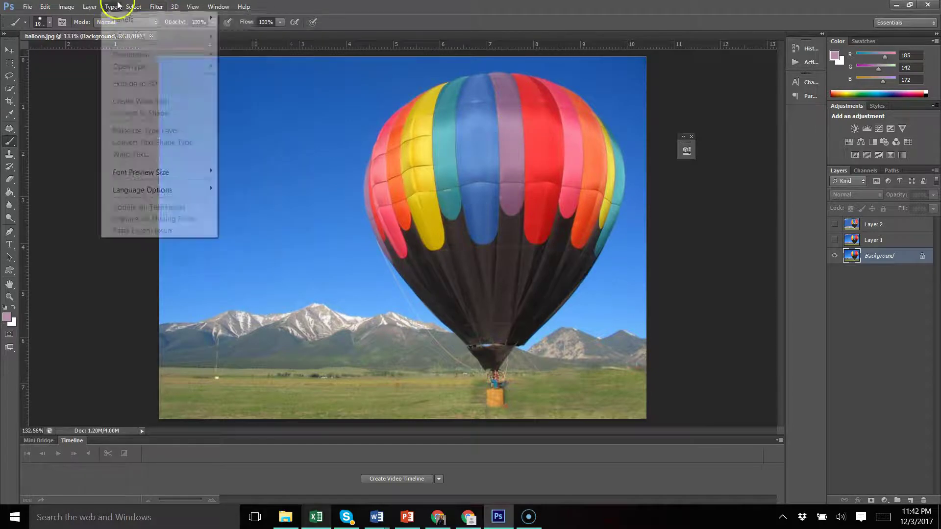
pyautogui.click(164, 115)
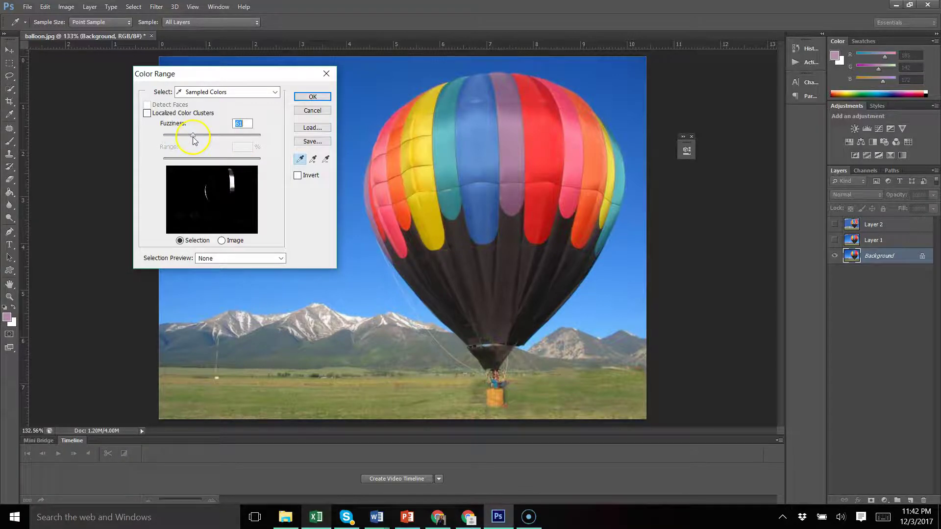
pyautogui.click(313, 96)
pyautogui.press('b')
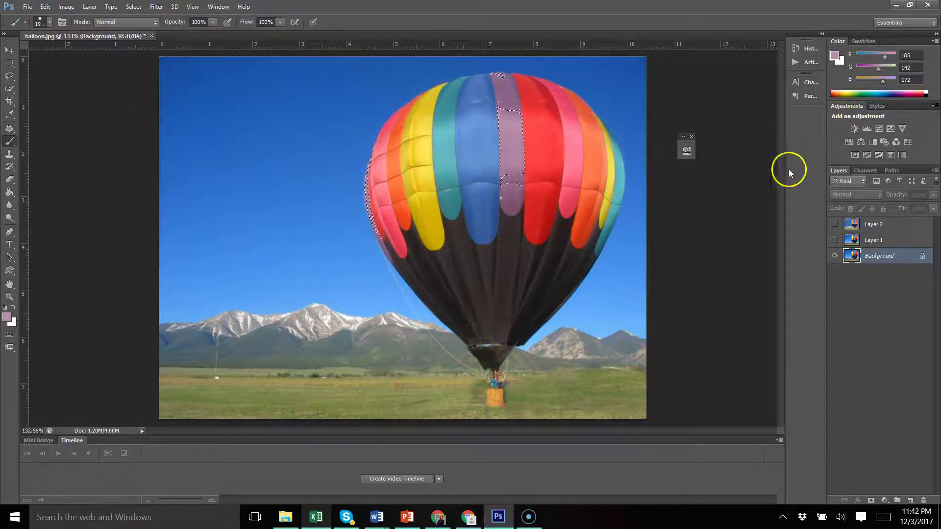
# Show Layer 2 and paint the selected stripe and mountain areas on it with the sampled purple
pyautogui.click(924, 229)
pyautogui.click(835, 226)
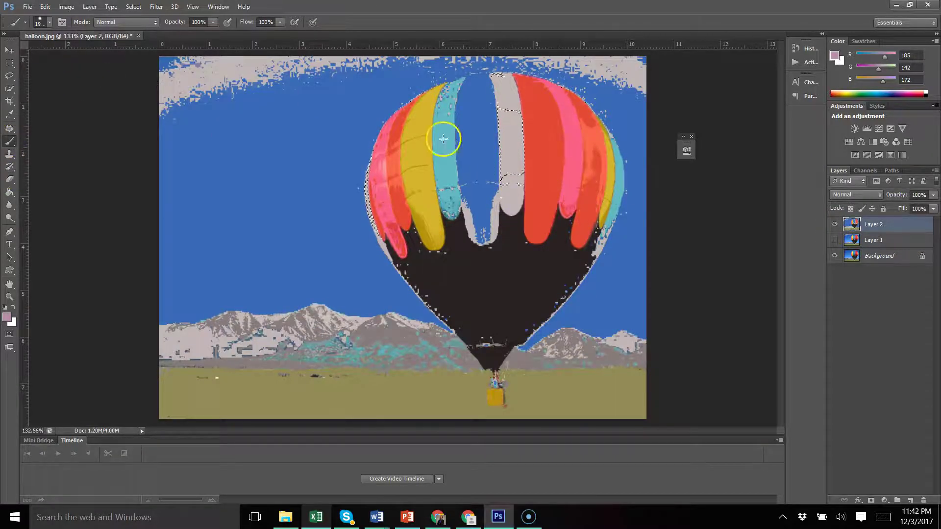
pyautogui.click(484, 166)
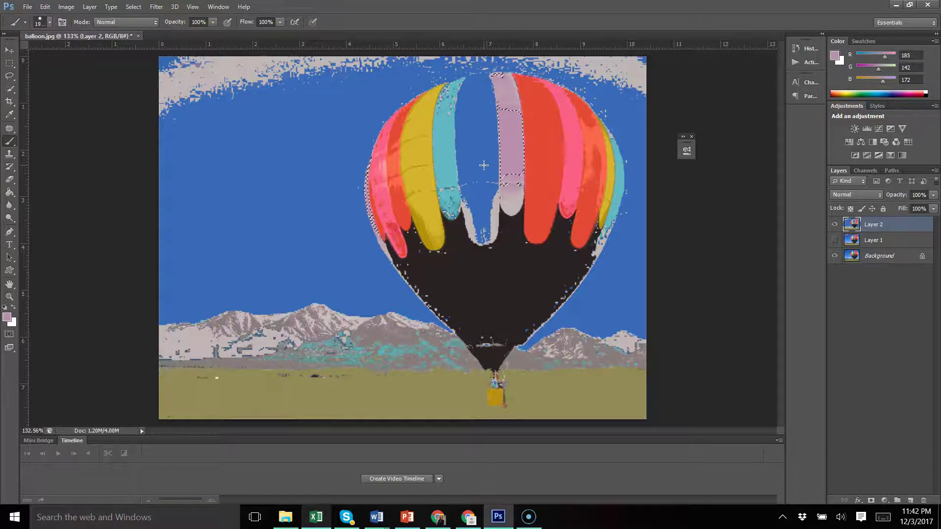
pyautogui.click(481, 235)
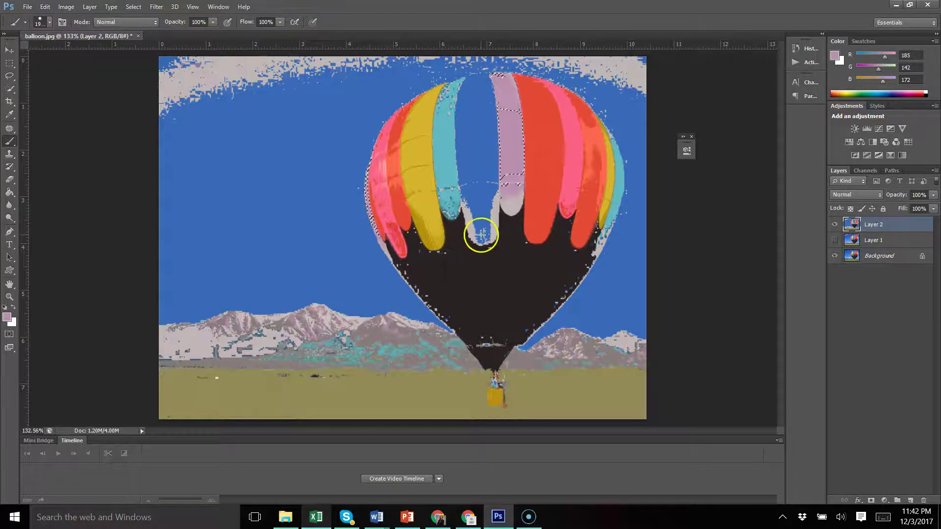
pyautogui.click(248, 323)
pyautogui.click(24, 490)
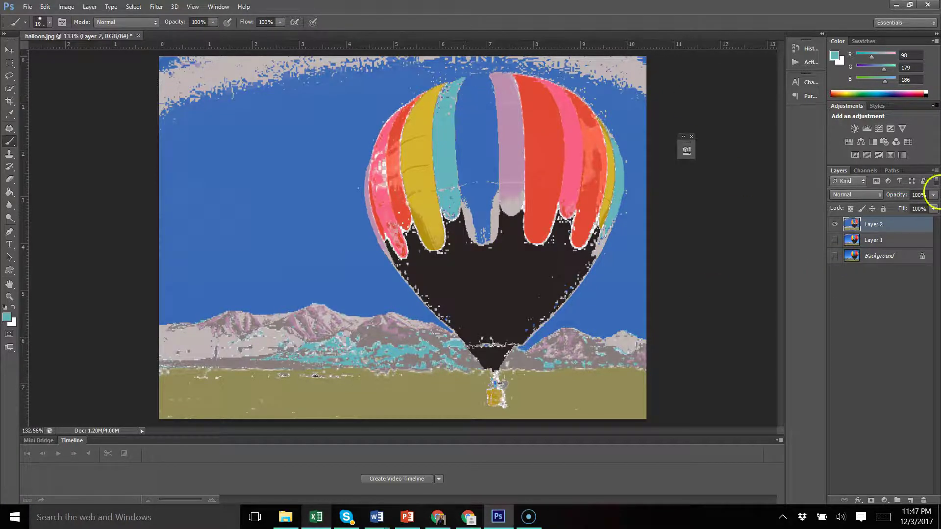
# Open the Filter Gallery for Layer 2 with the Artistic filters expanded
pyautogui.click(164, 9)
pyautogui.click(182, 57)
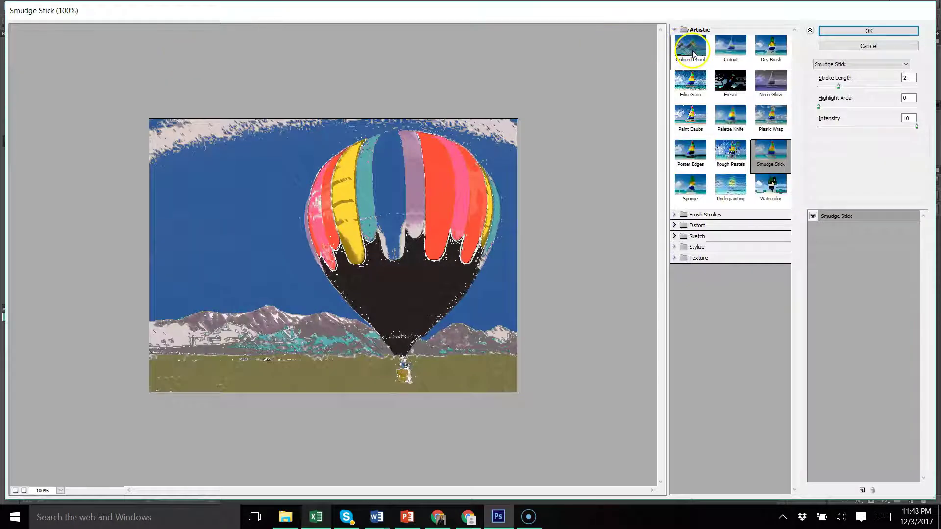
pyautogui.click(676, 30)
pyautogui.click(676, 31)
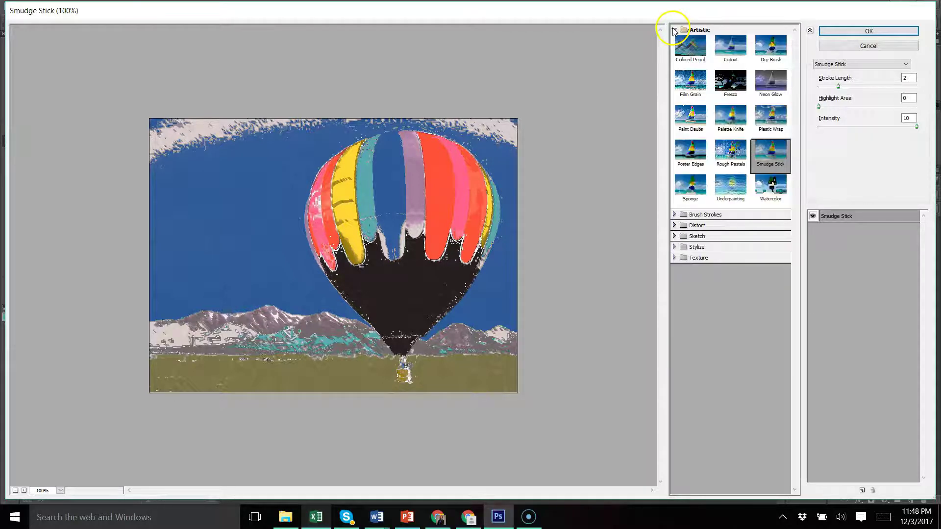
# Preview Artistic filters on the painted balloon, including Colored Pencil, Cutout, Neon Glow, Film Grain, Smudge Stick and Watercolor
pyautogui.click(694, 49)
pyautogui.click(730, 47)
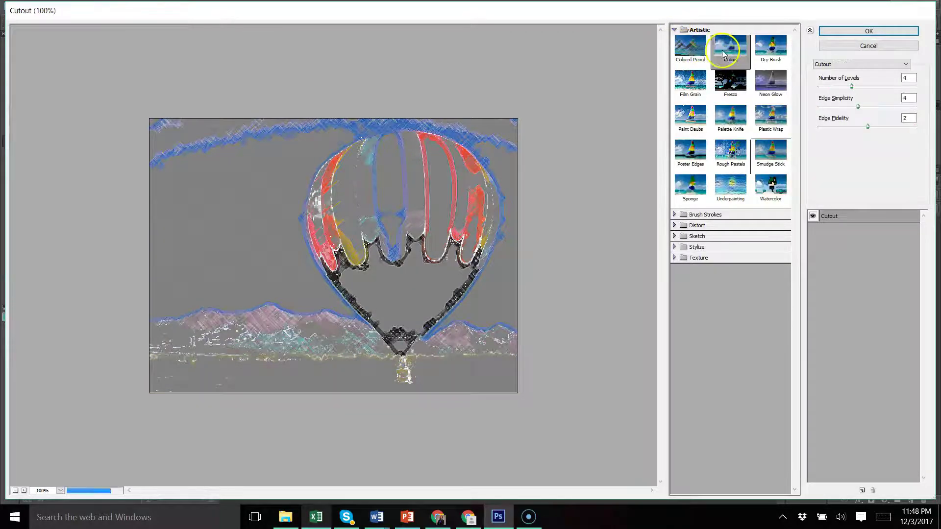
pyautogui.click(775, 48)
pyautogui.click(771, 81)
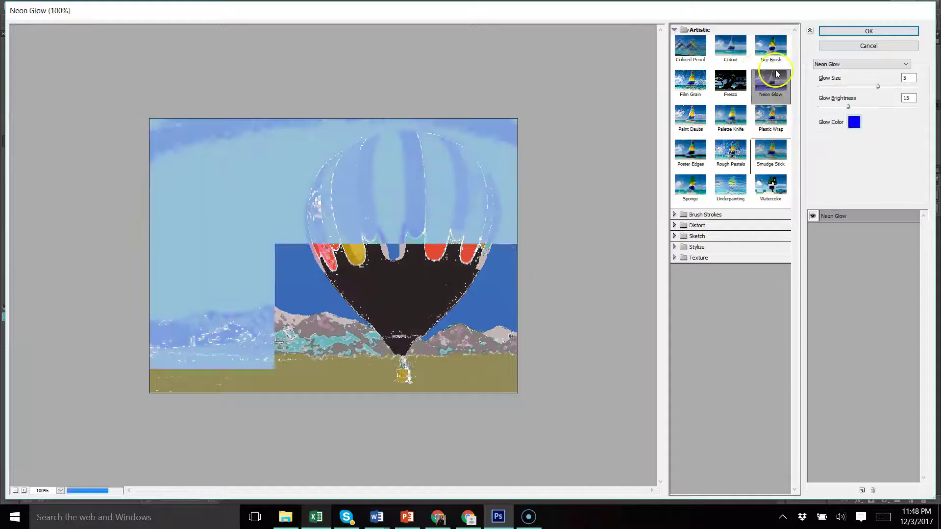
pyautogui.click(740, 90)
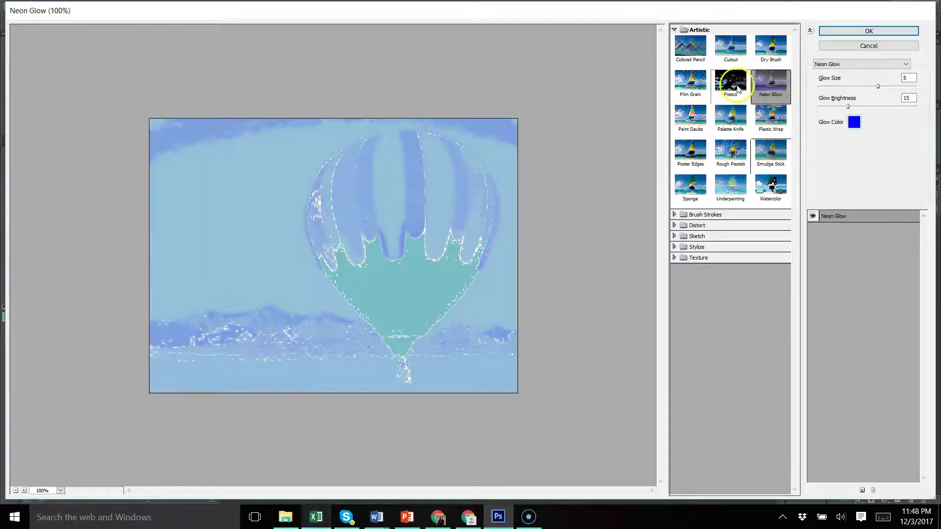
pyautogui.click(696, 85)
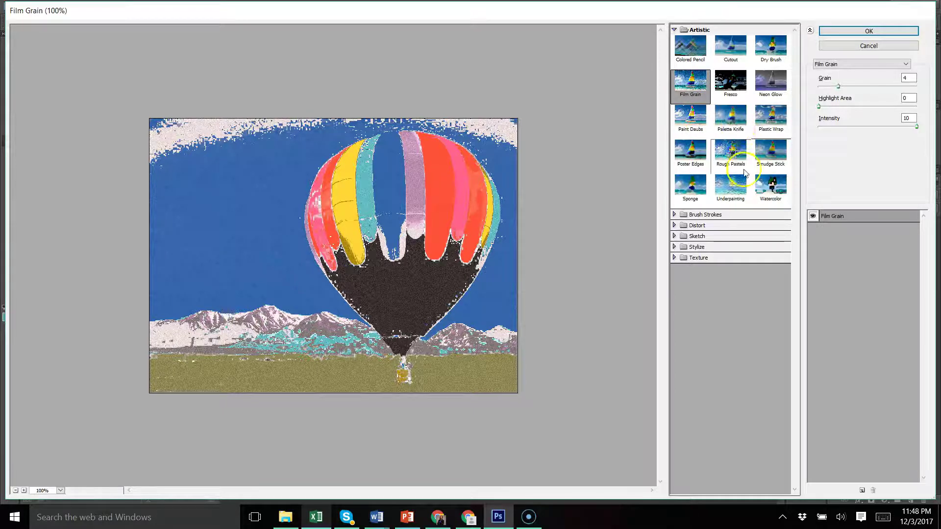
pyautogui.click(731, 155)
pyautogui.click(772, 158)
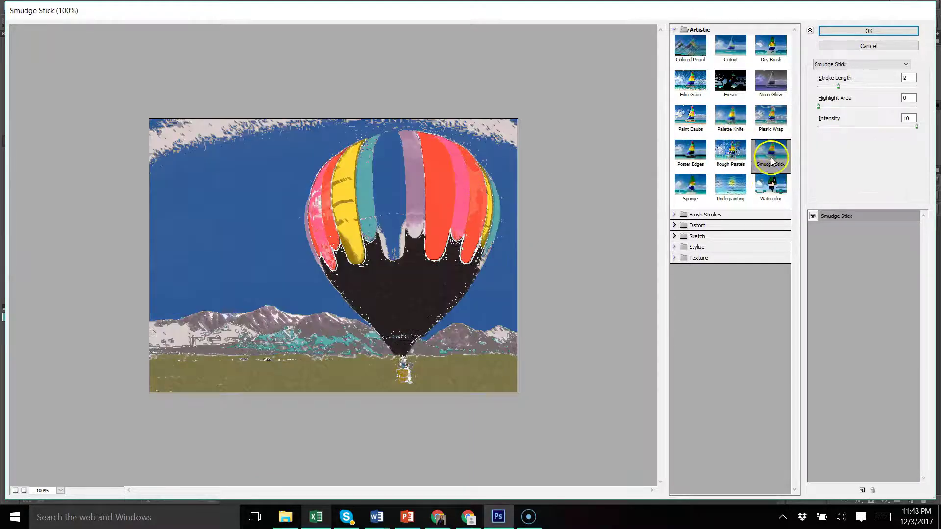
pyautogui.click(770, 185)
pyautogui.click(734, 193)
# Apply the Rough Pastels filter to Layer 2 with stroke length 0, stroke detail 11 and the Canvas texture
pyautogui.click(734, 155)
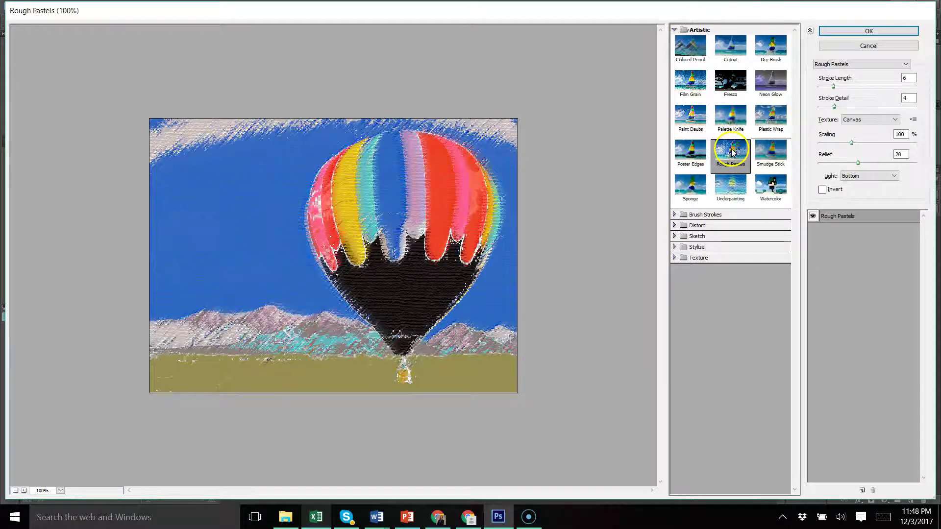
pyautogui.moveTo(835, 87); pyautogui.dragTo(863, 90)
pyautogui.moveTo(823, 89); pyautogui.dragTo(799, 92)
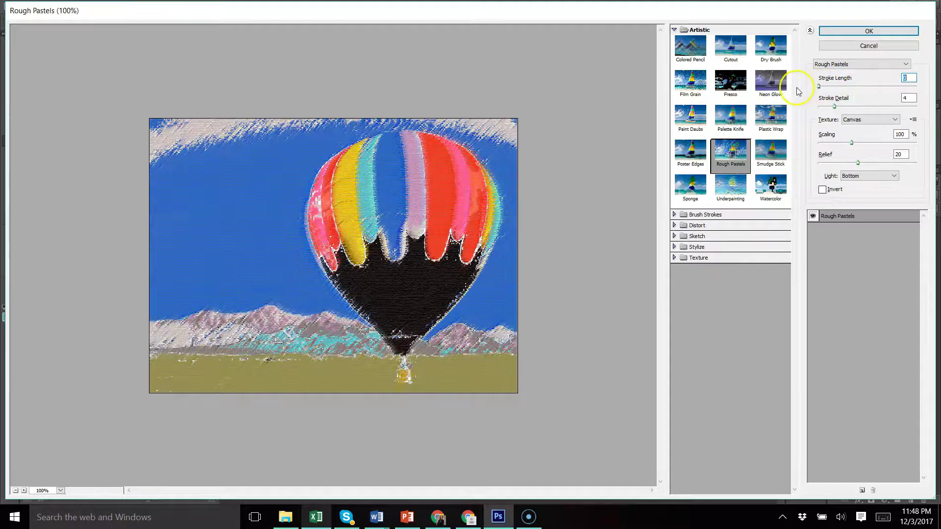
pyautogui.click(837, 107)
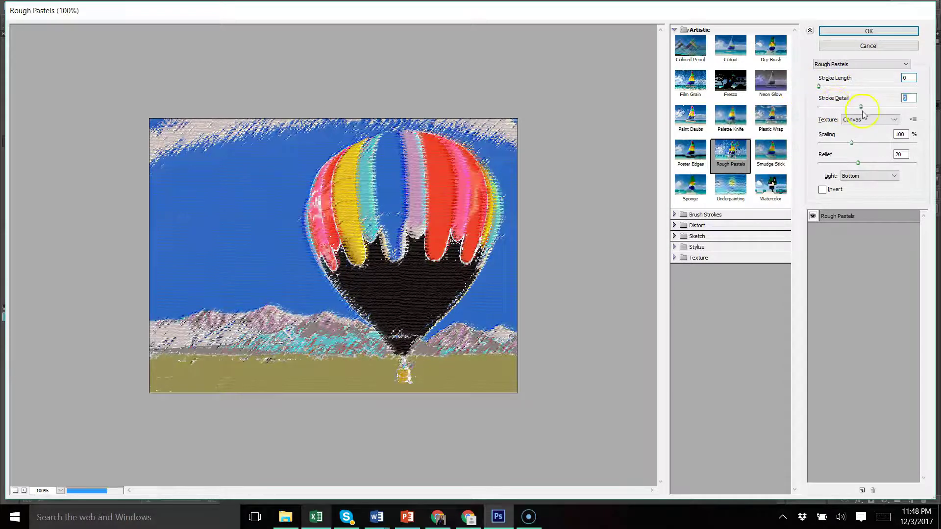
pyautogui.click(876, 106)
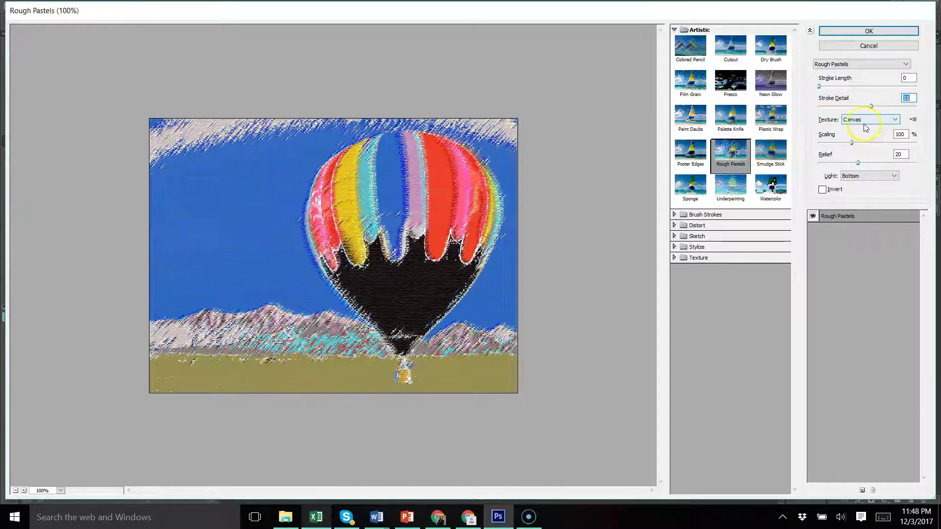
pyautogui.click(874, 31)
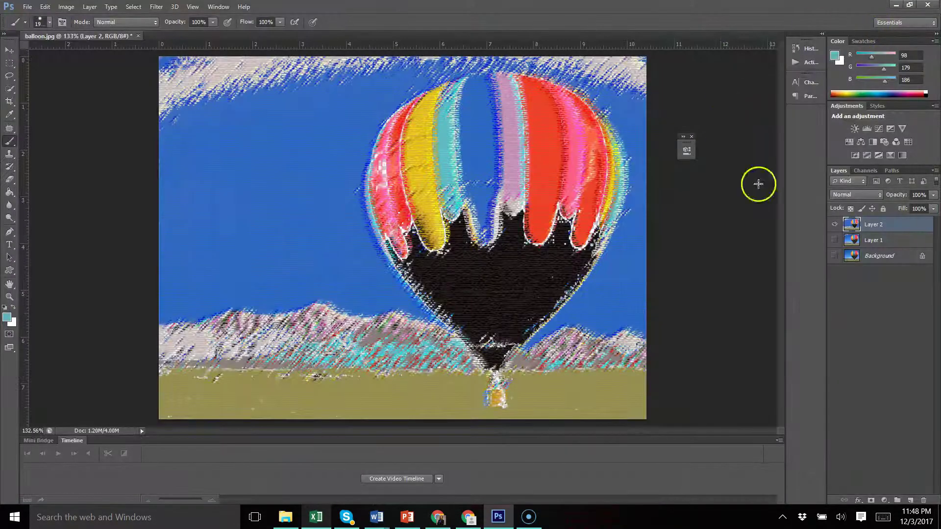
# Show the Background layer beneath the filtered painting and keep Layer 2 active
pyautogui.click(835, 260)
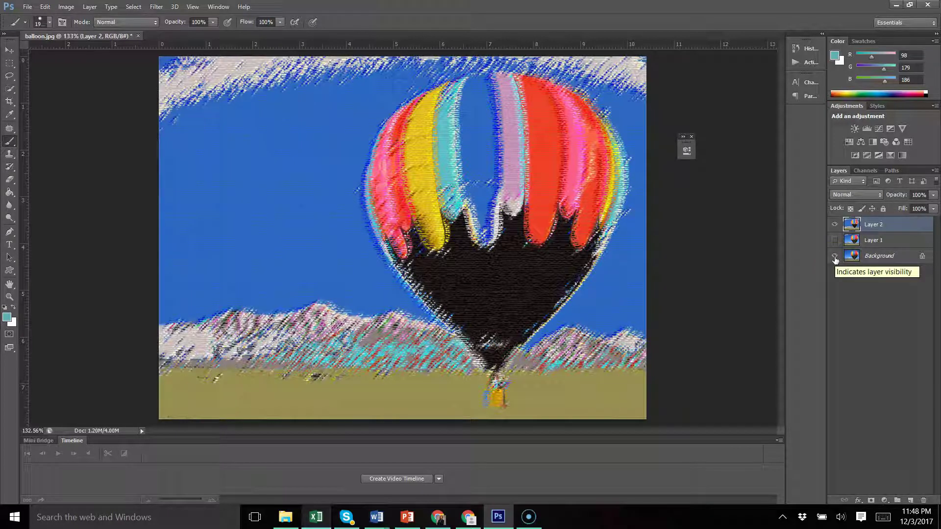
pyautogui.click(904, 223)
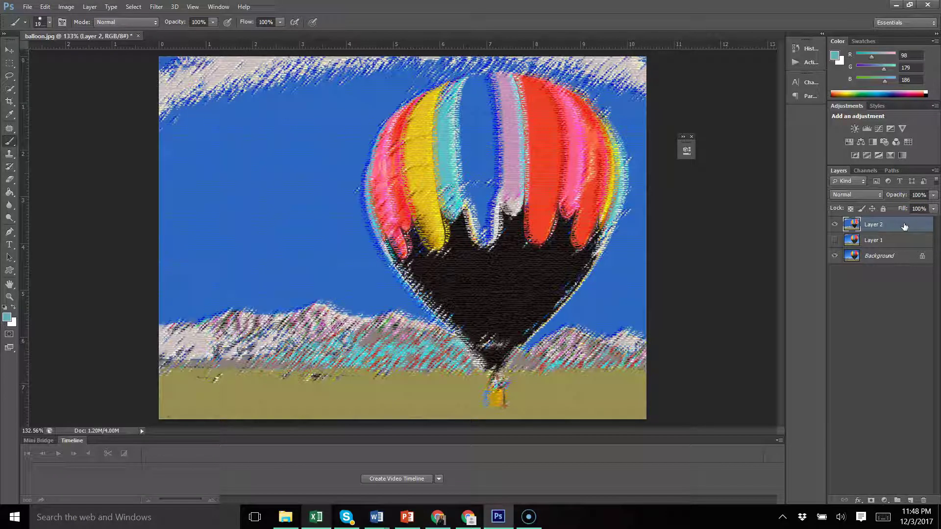
pyautogui.click(551, 185)
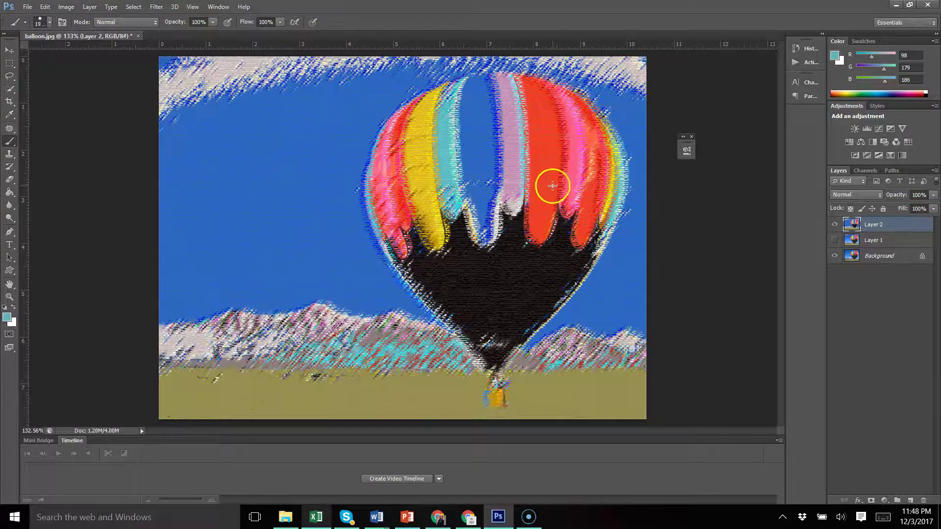